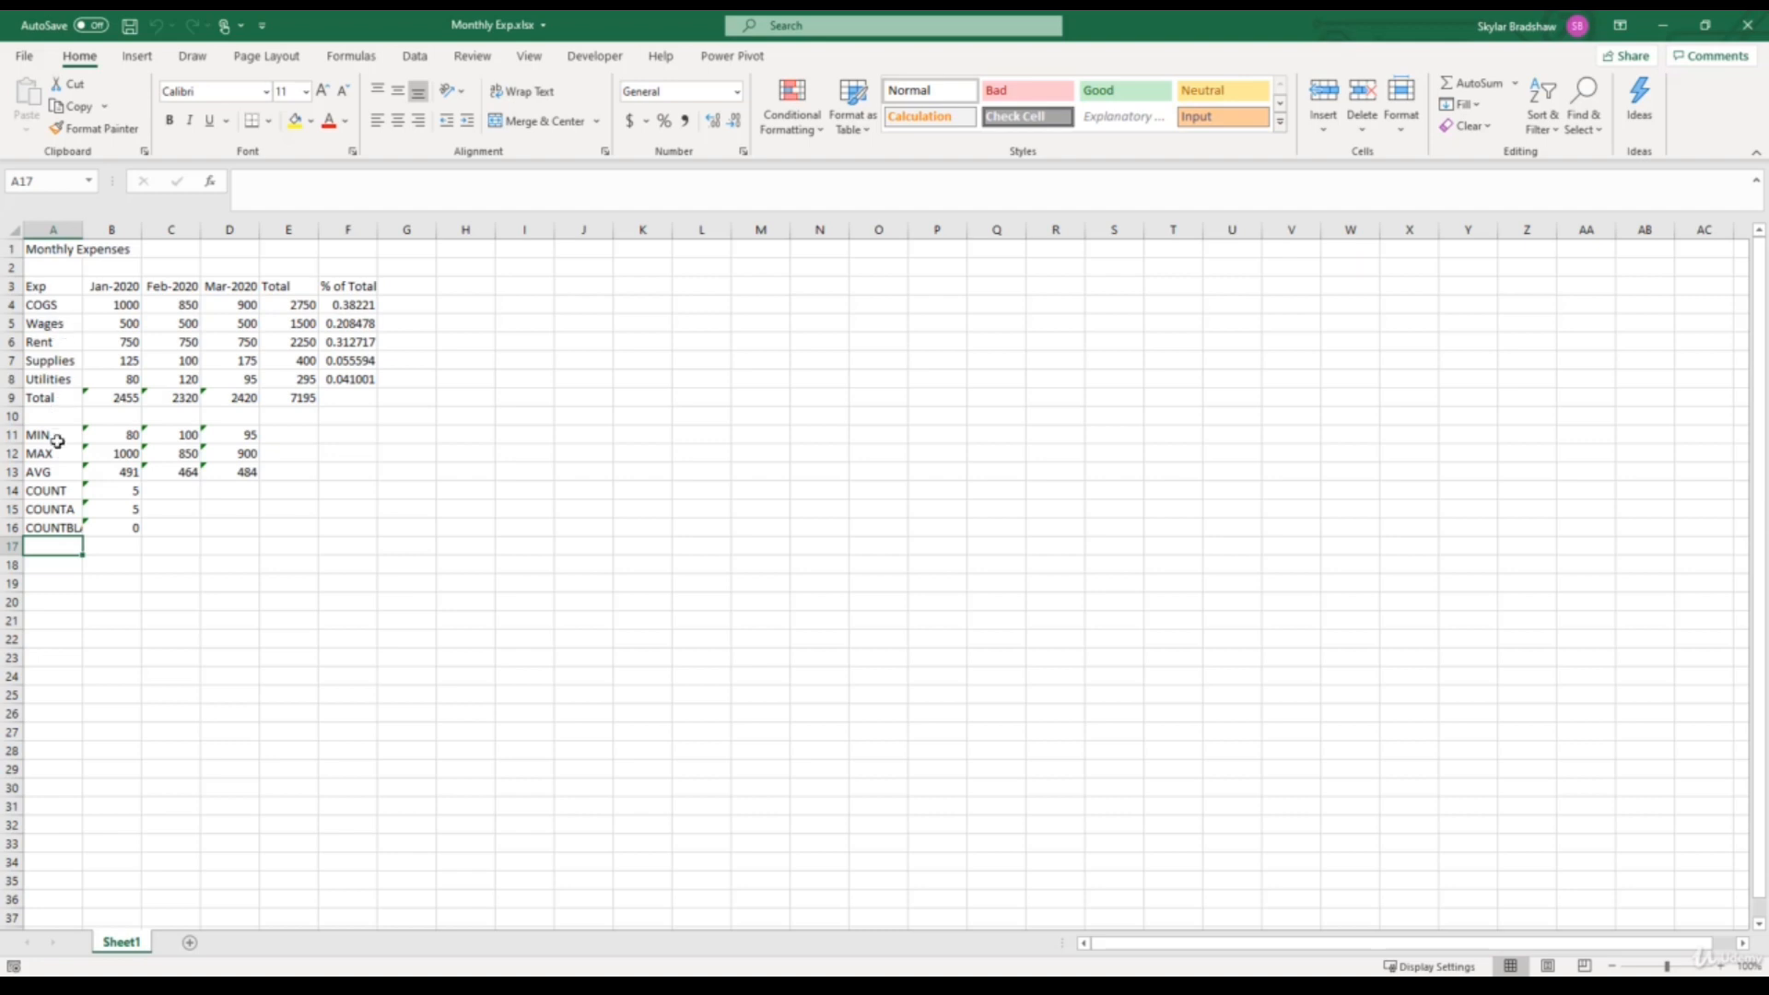
# Insert a single cell at A10 so the labels below shift down, and undo the insertion.
pyautogui.click(47, 415)
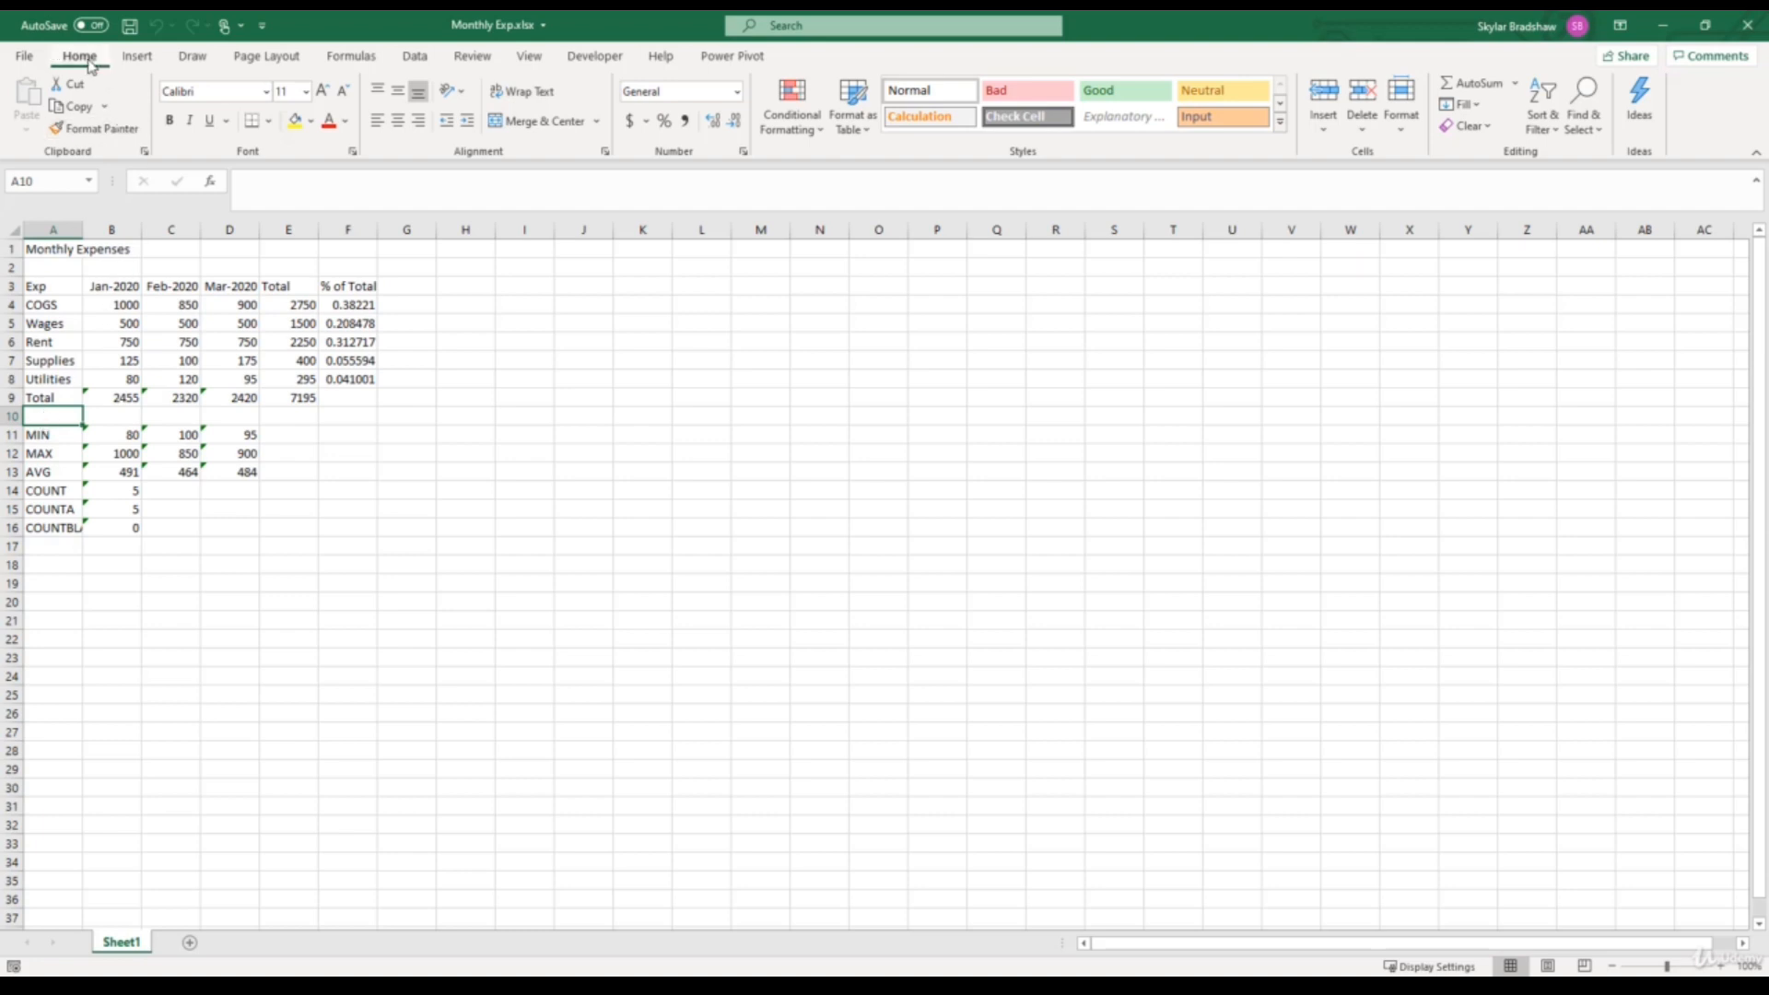
pyautogui.click(1324, 92)
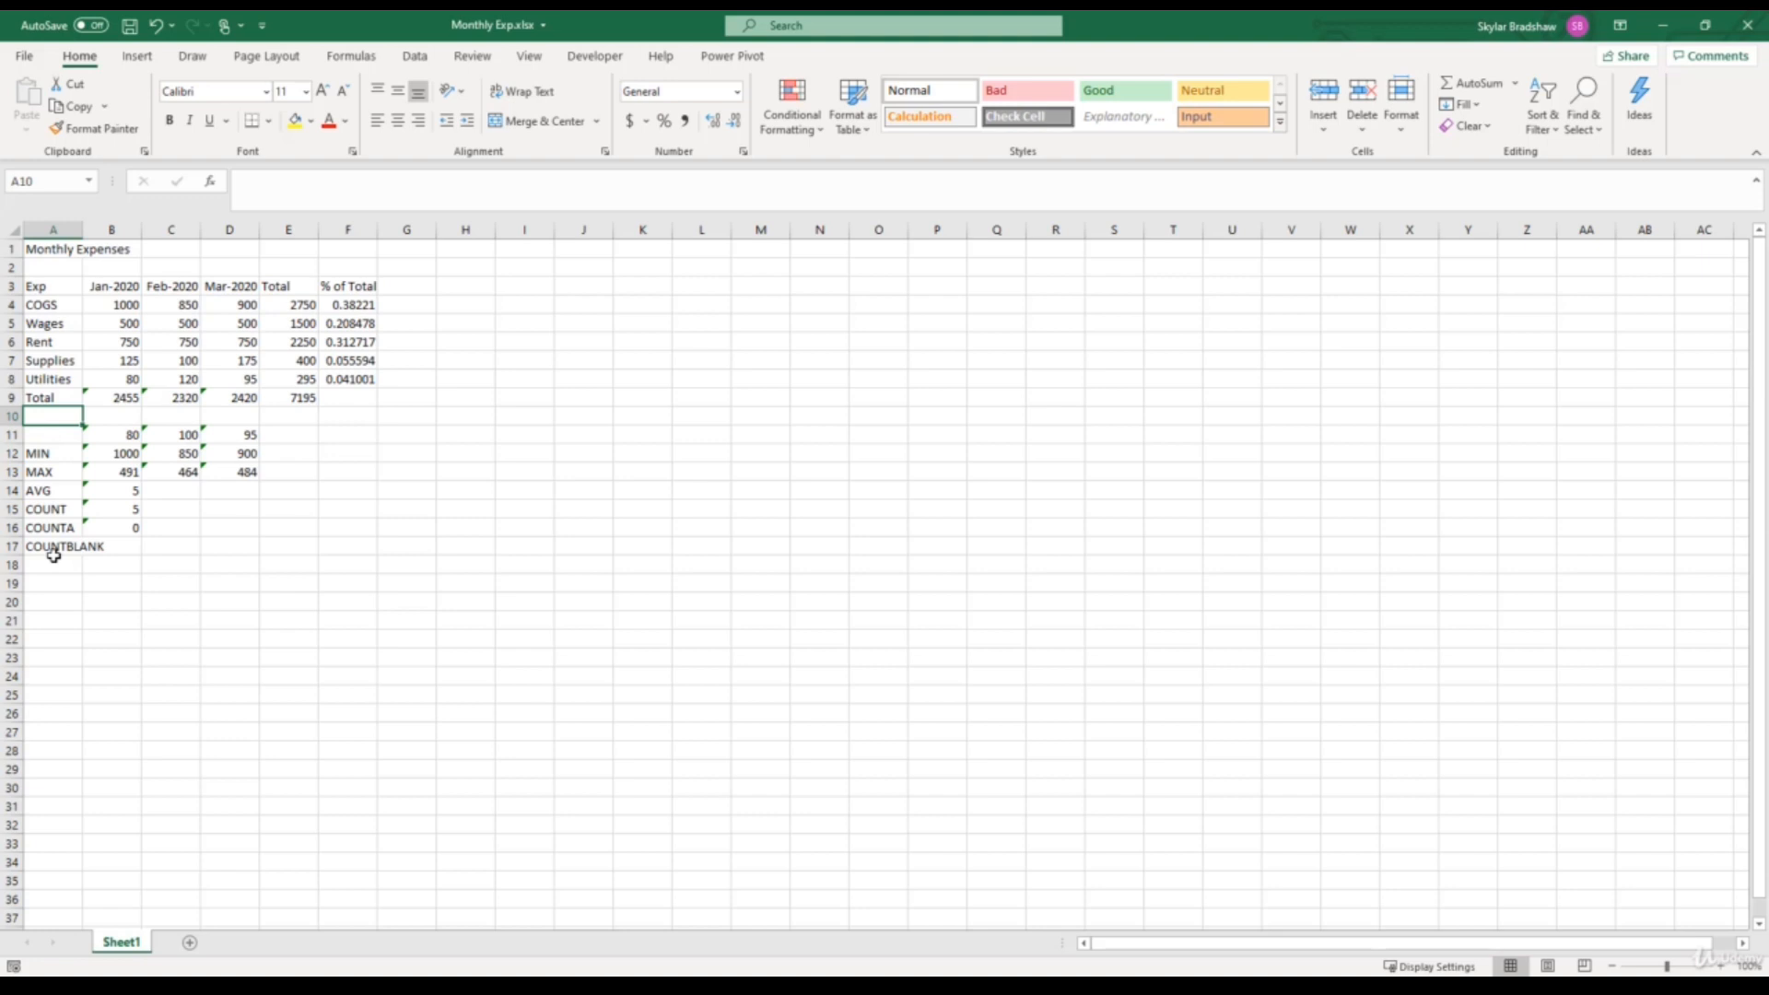
pyautogui.hotkey('ctrl', 'z')
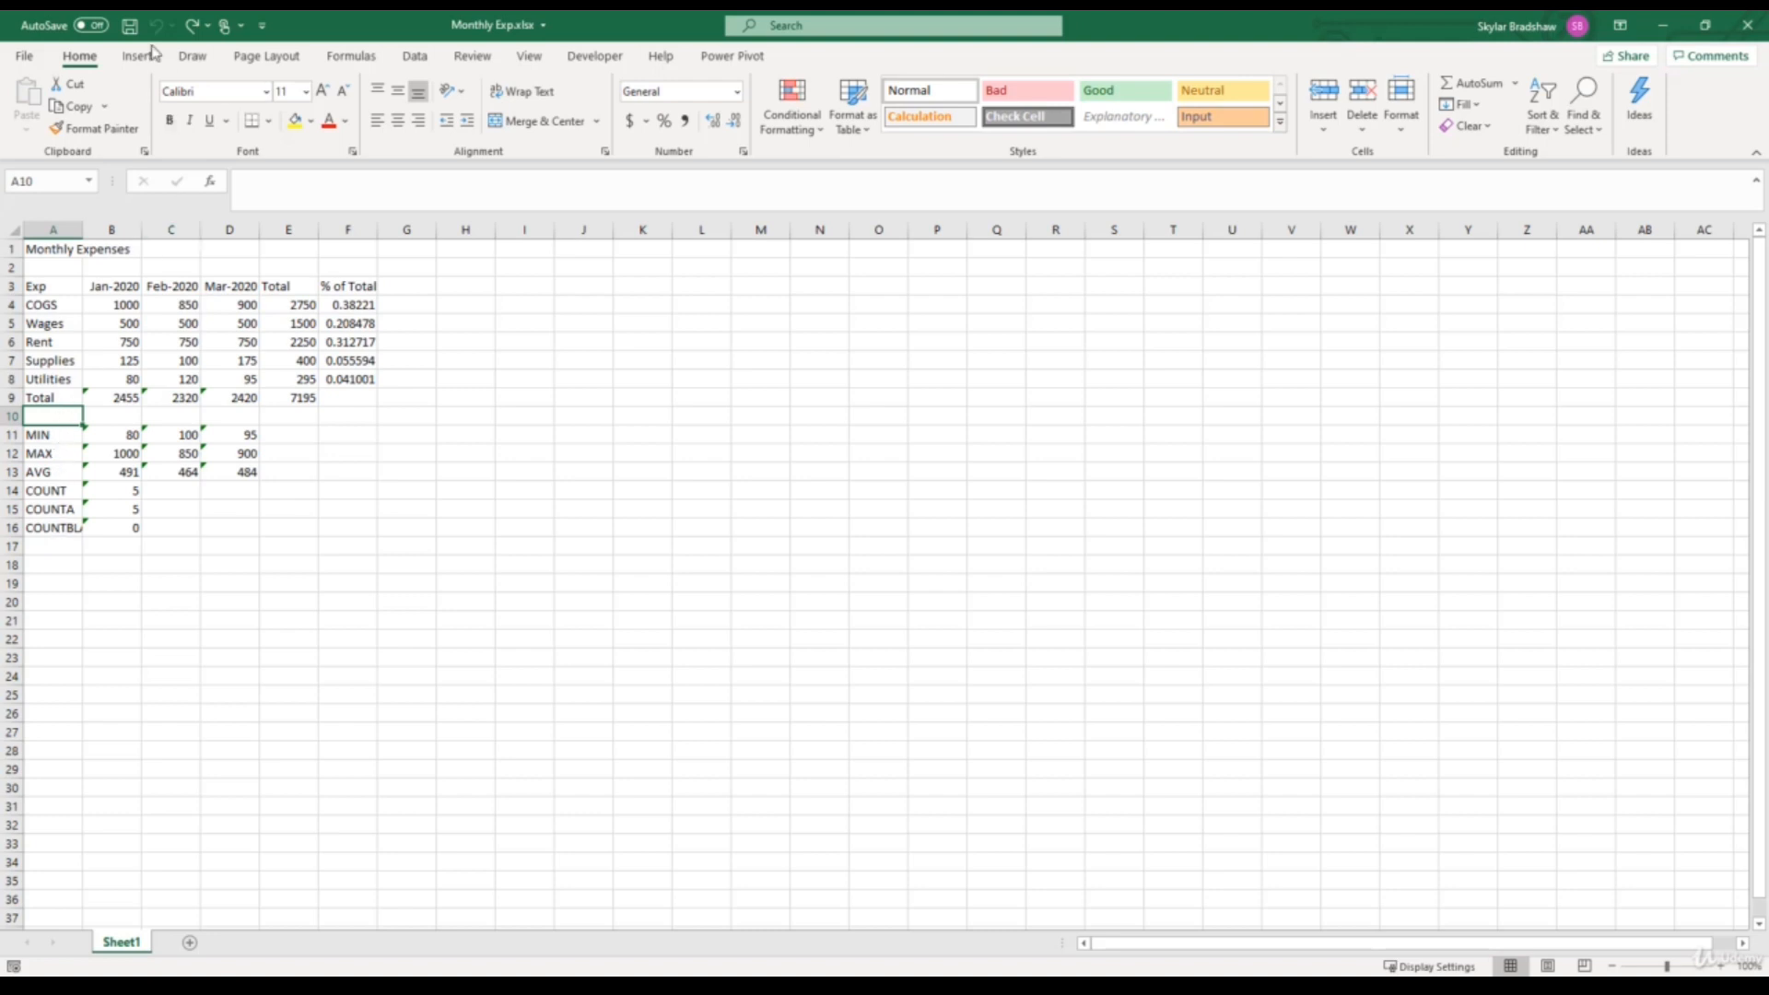
# Insert one sheet row at cell A10 below the Total row and delete that sheet row again.
pyautogui.click(1328, 138)
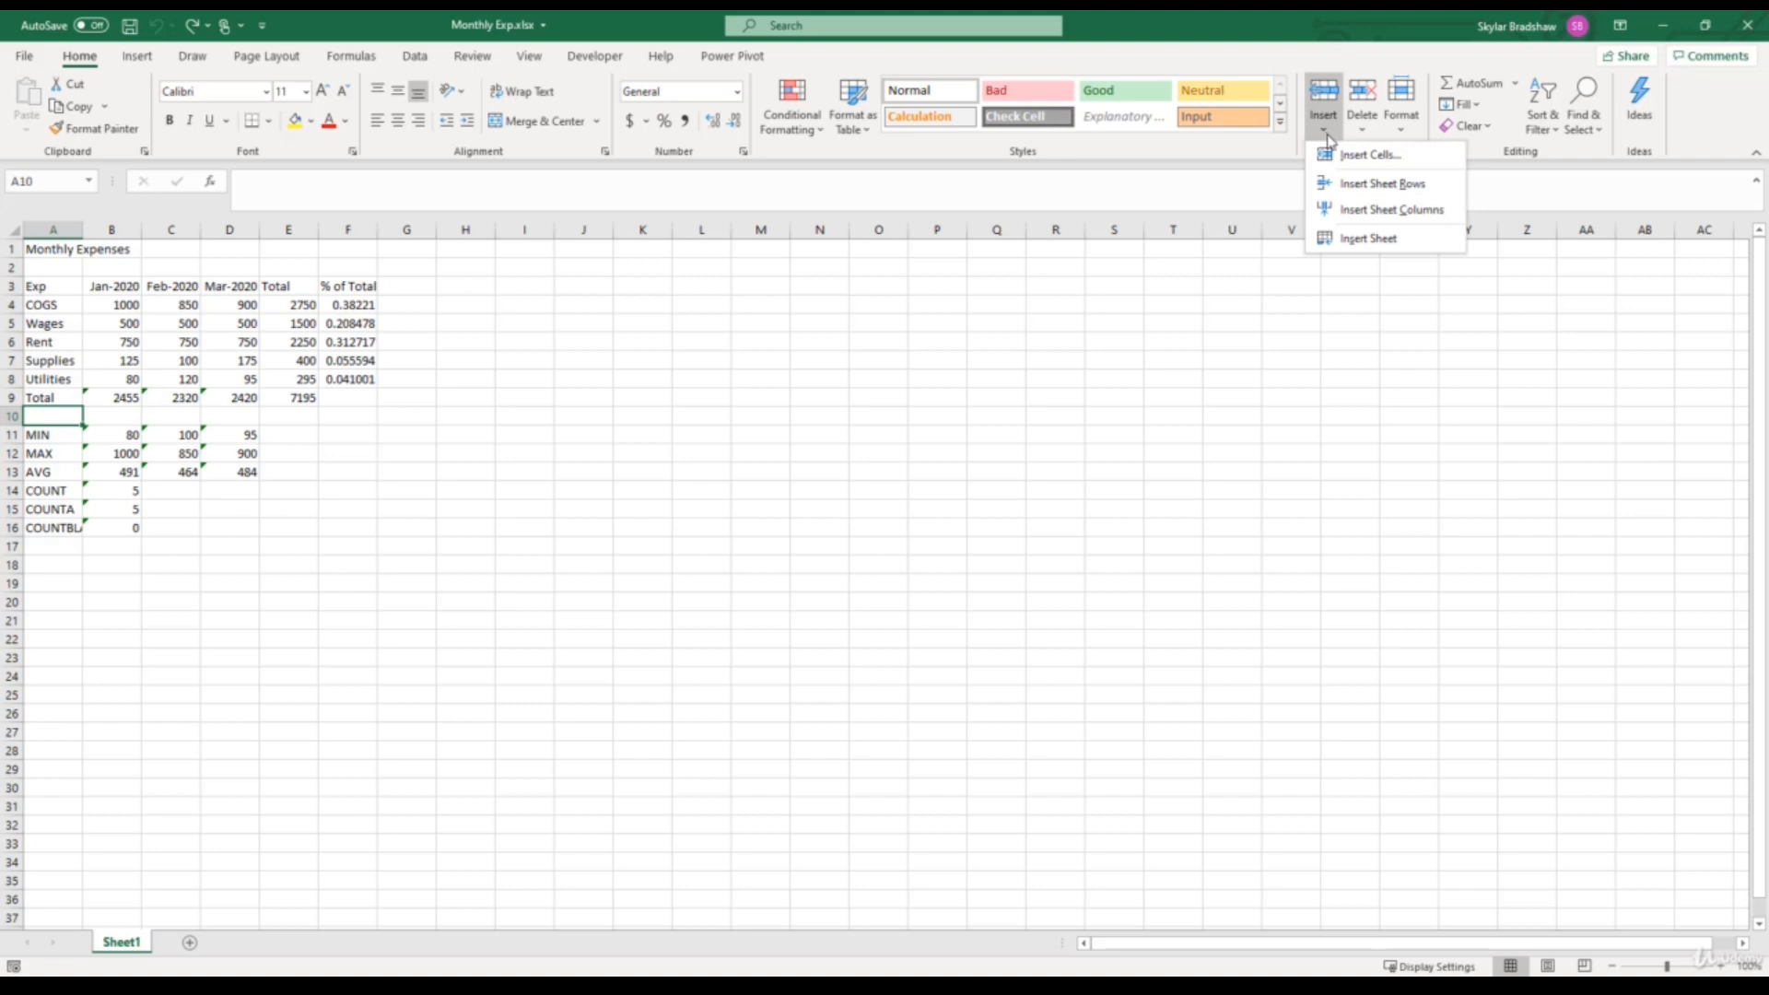
pyautogui.click(1358, 185)
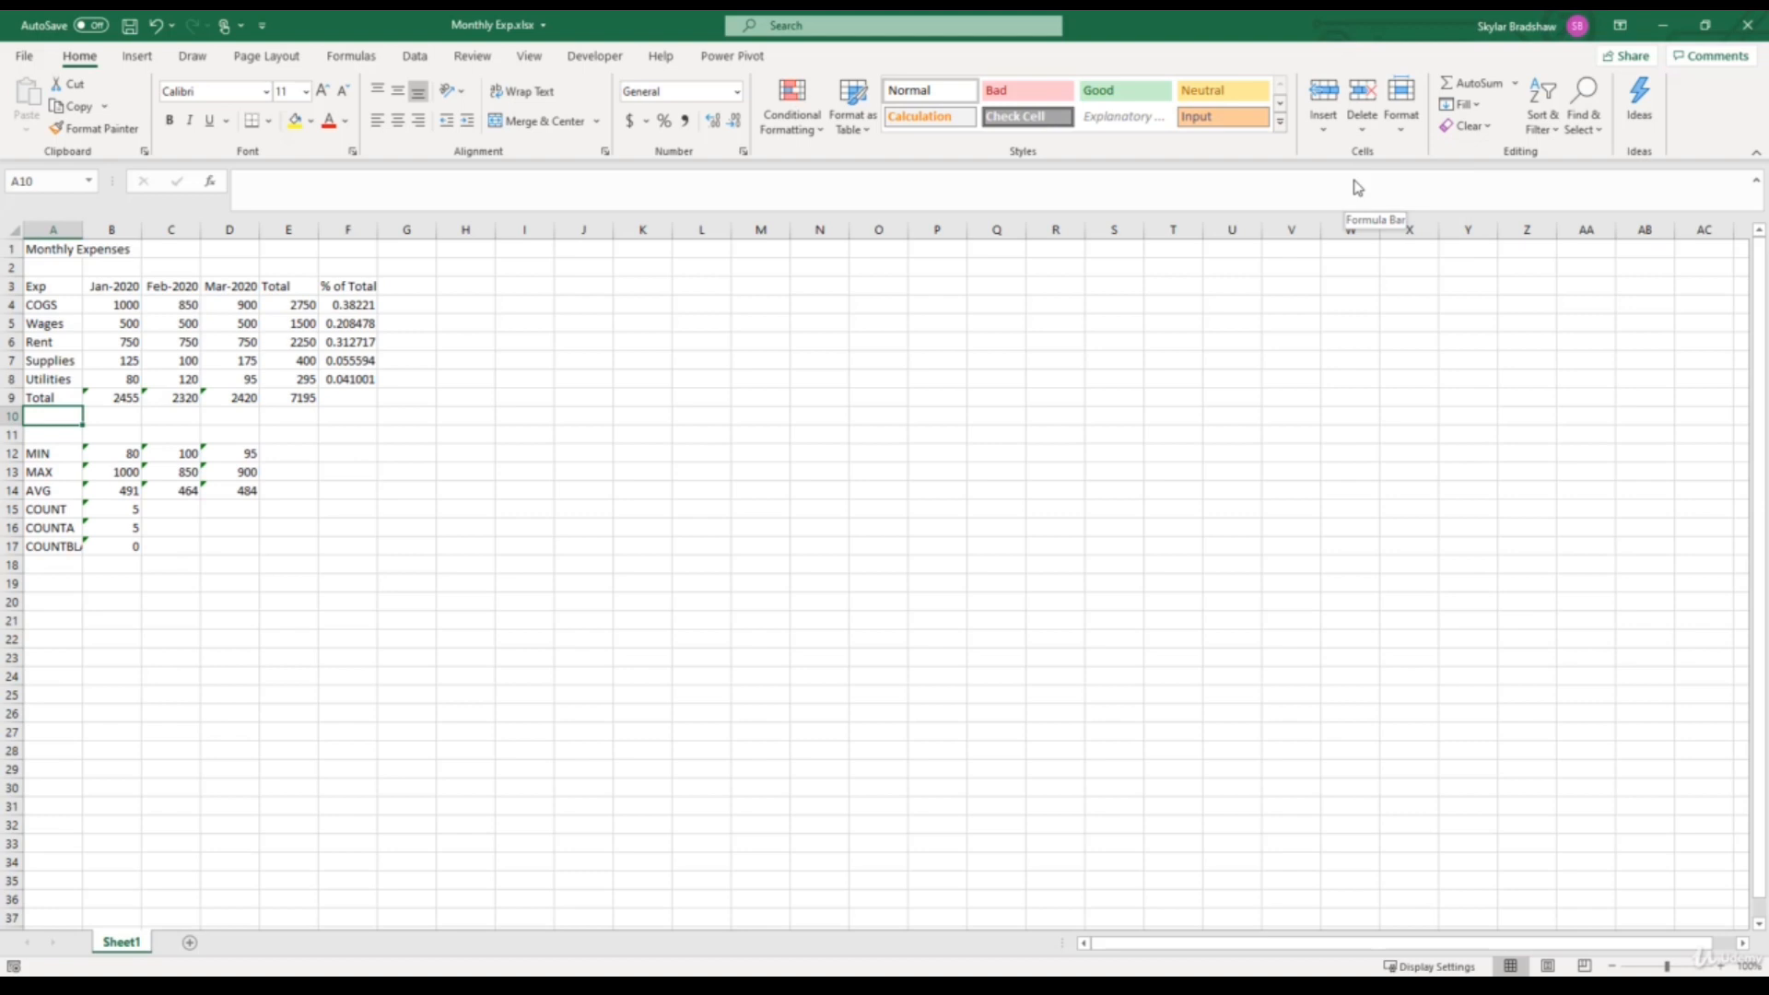
pyautogui.click(1362, 134)
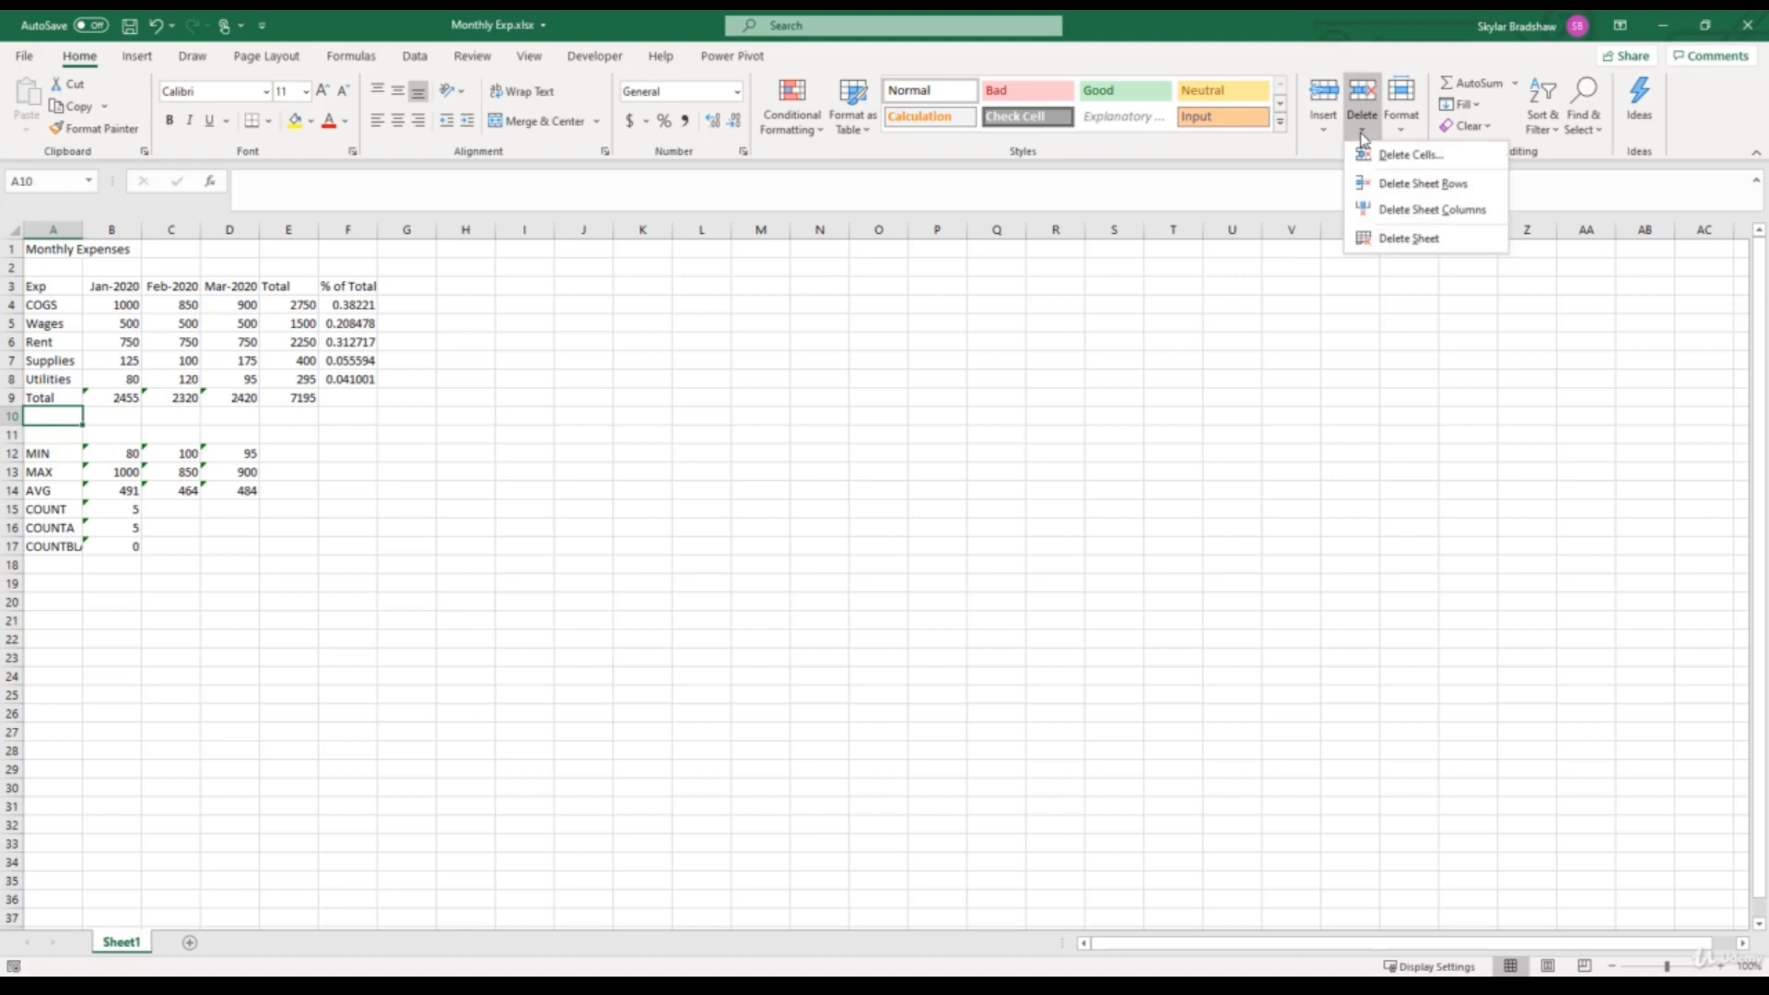
pyautogui.click(1392, 187)
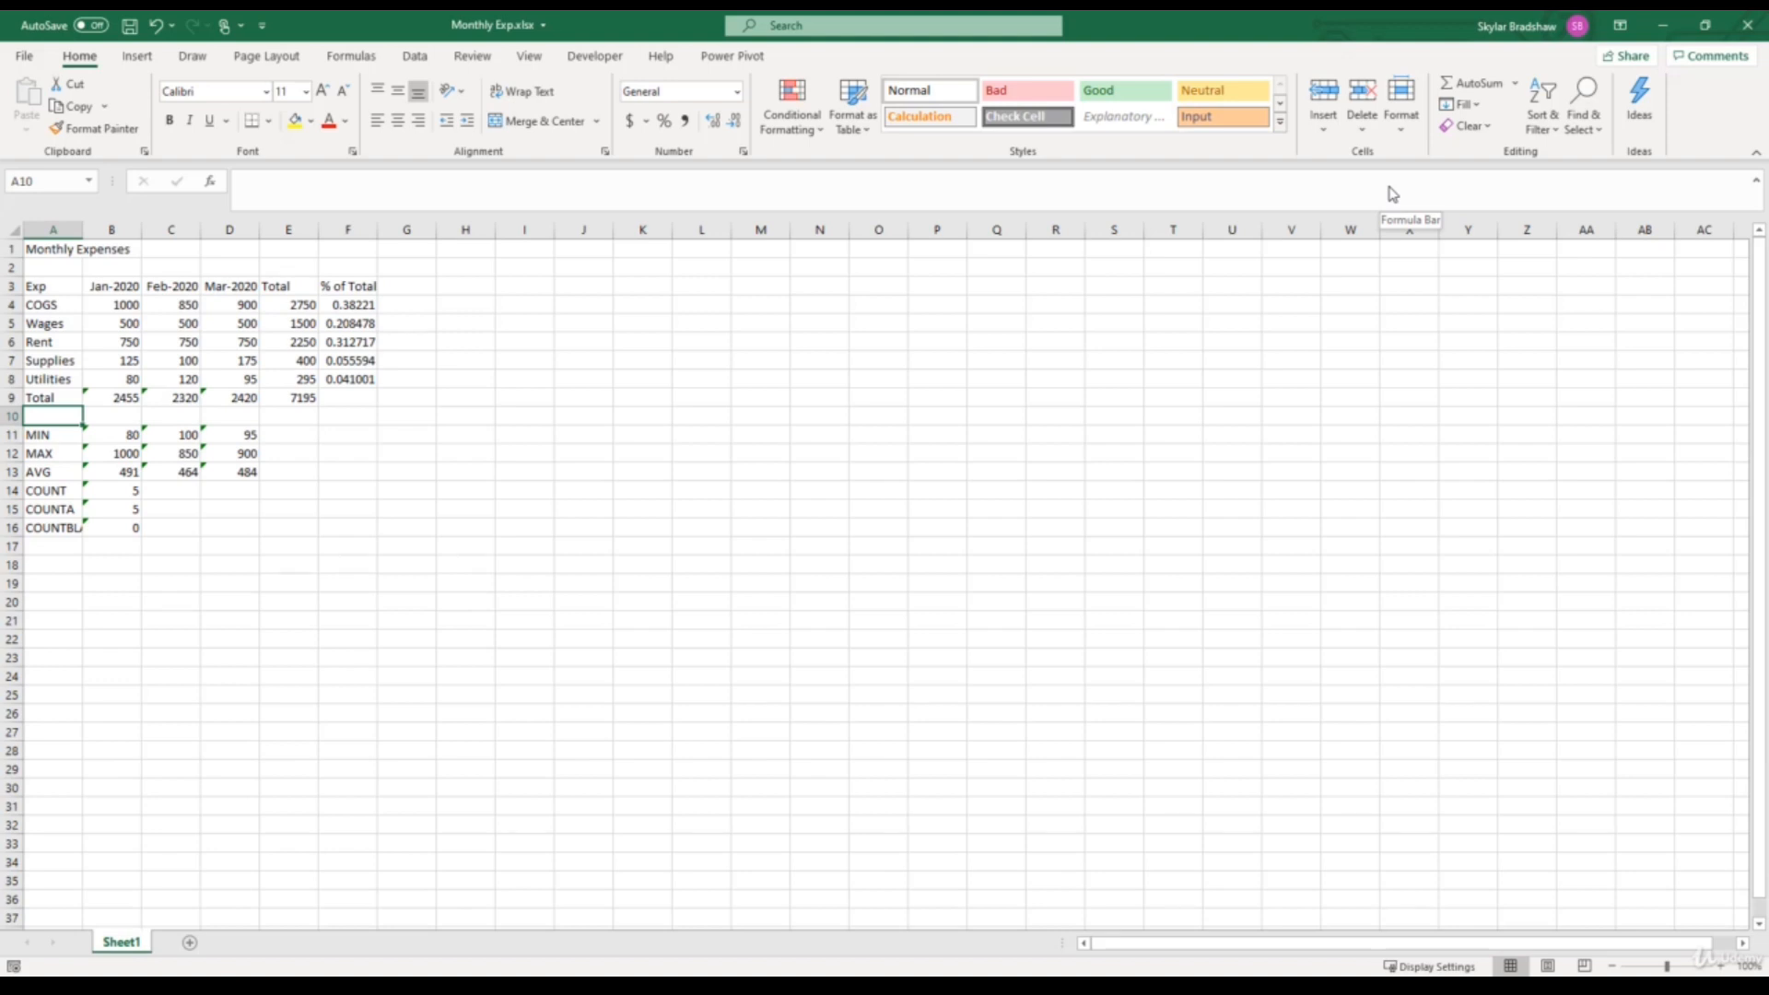
# Select the whole of row 10, insert two blank rows there and delete both of them again.
pyautogui.click(11, 415)
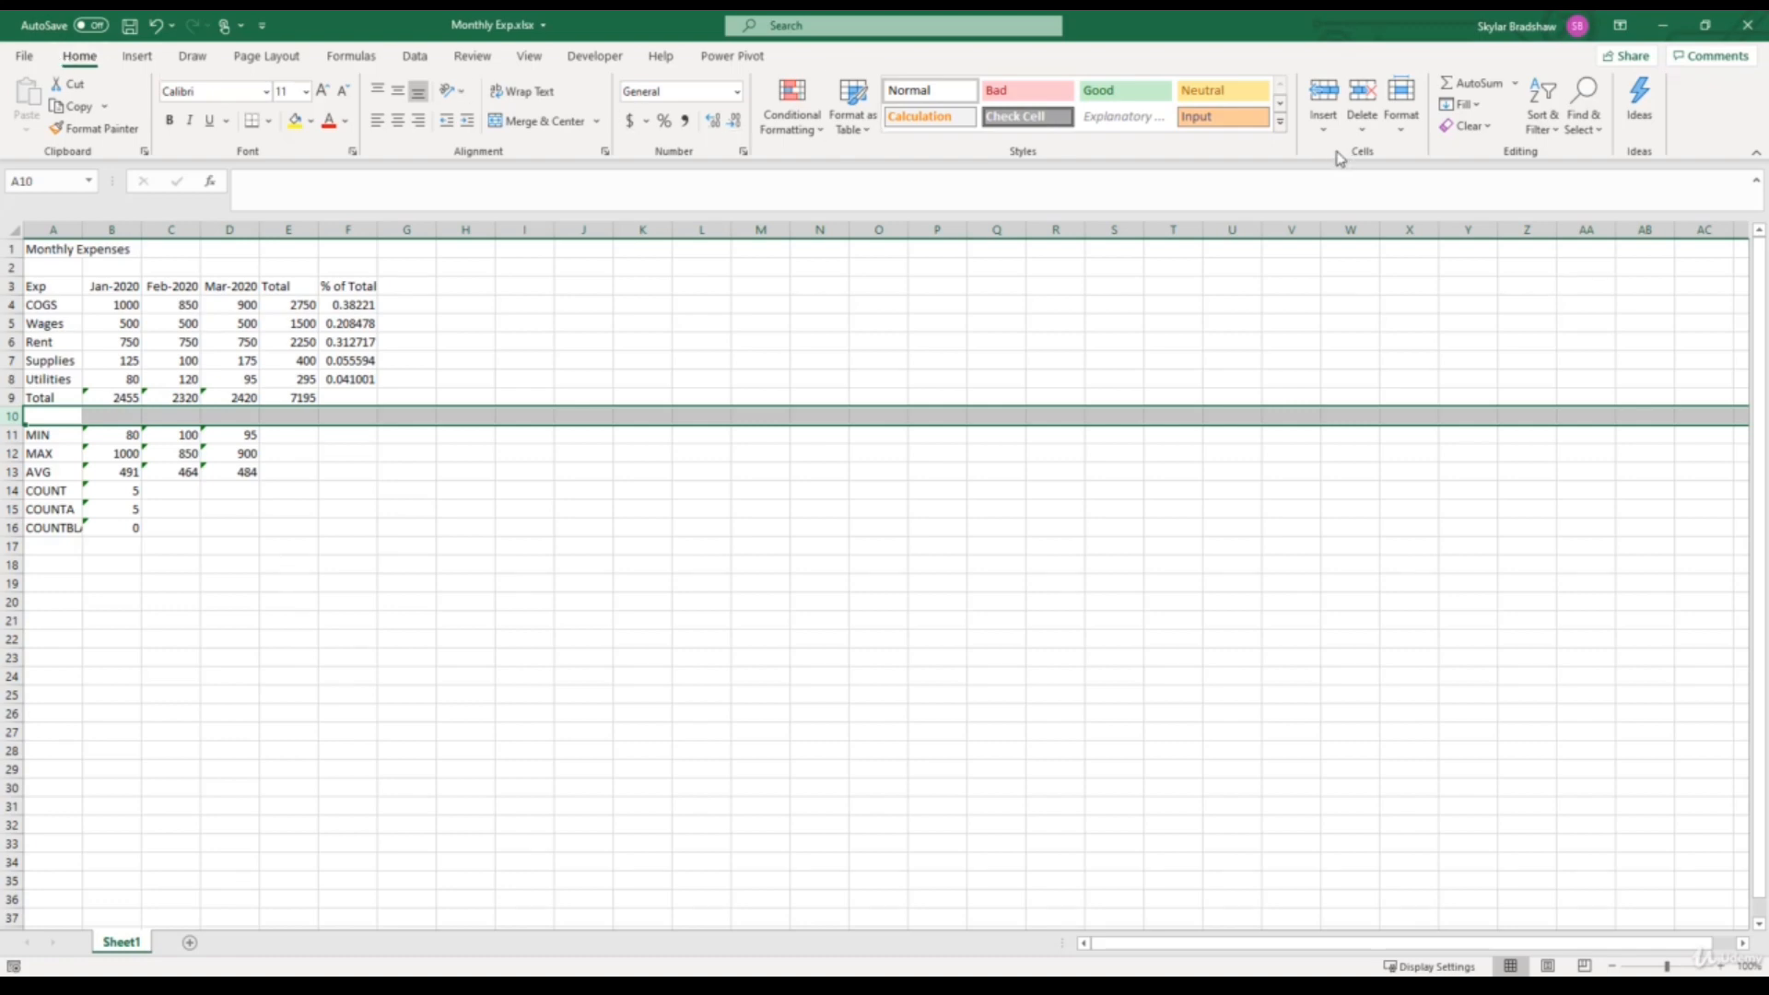
pyautogui.click(1328, 100)
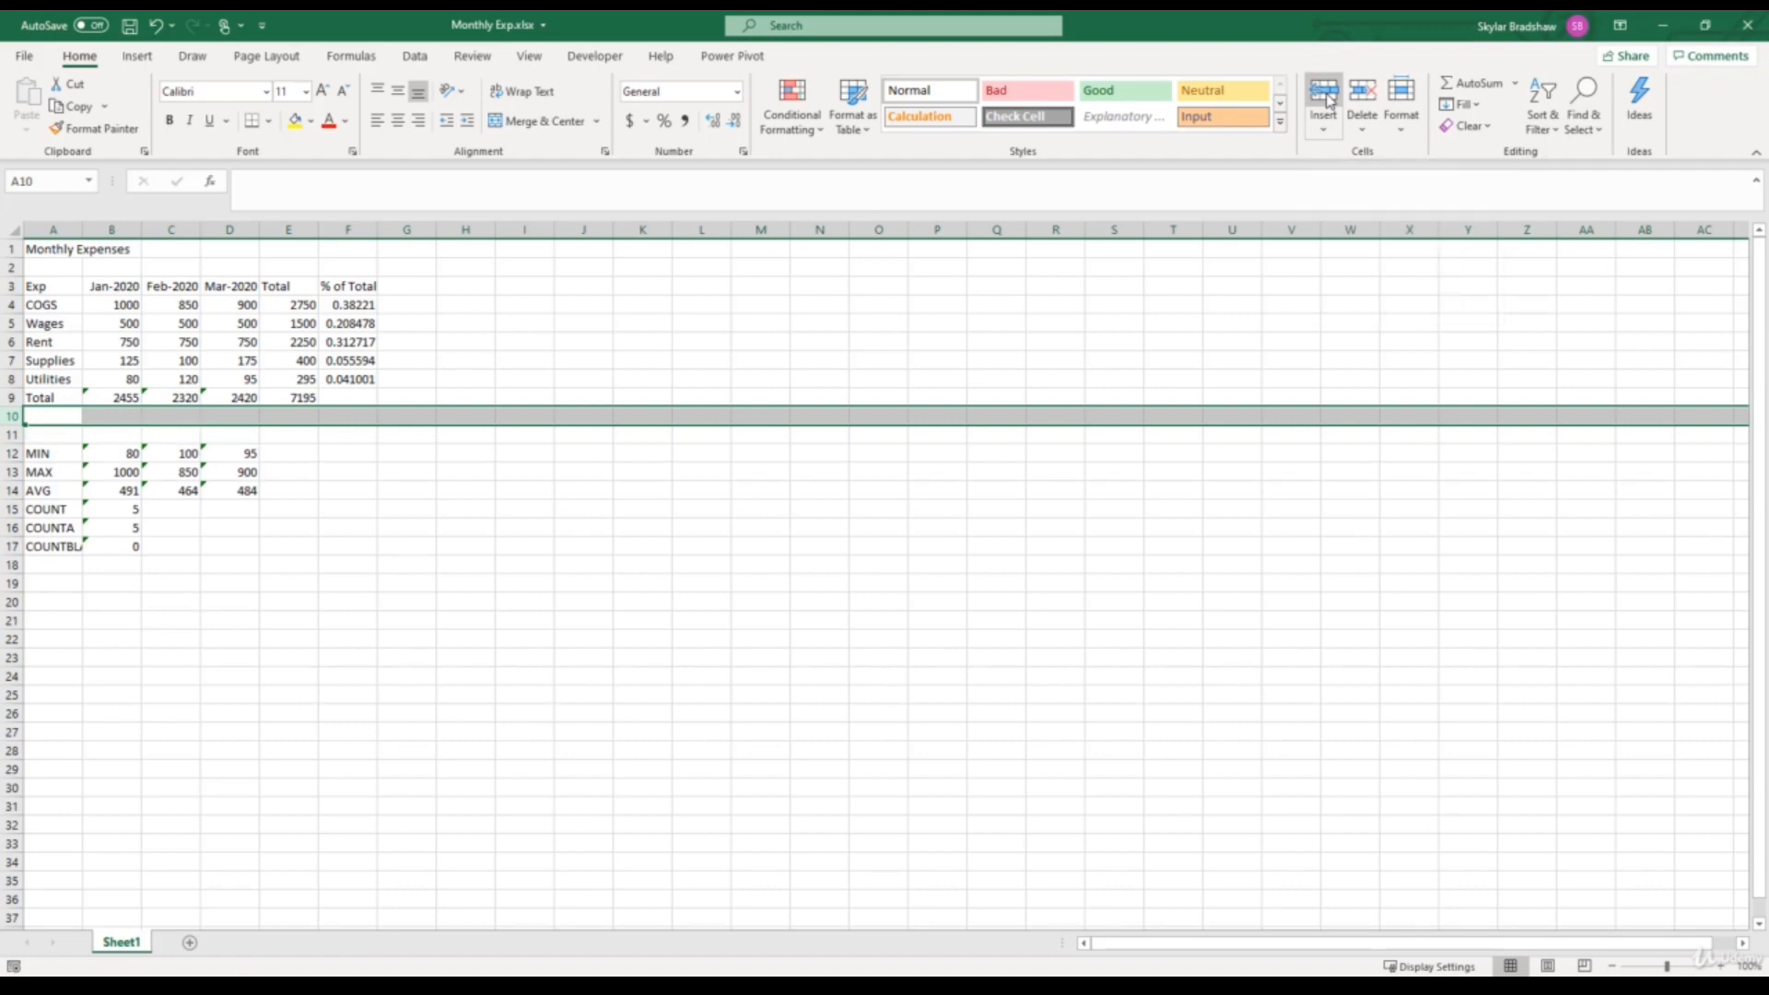
pyautogui.click(1328, 100)
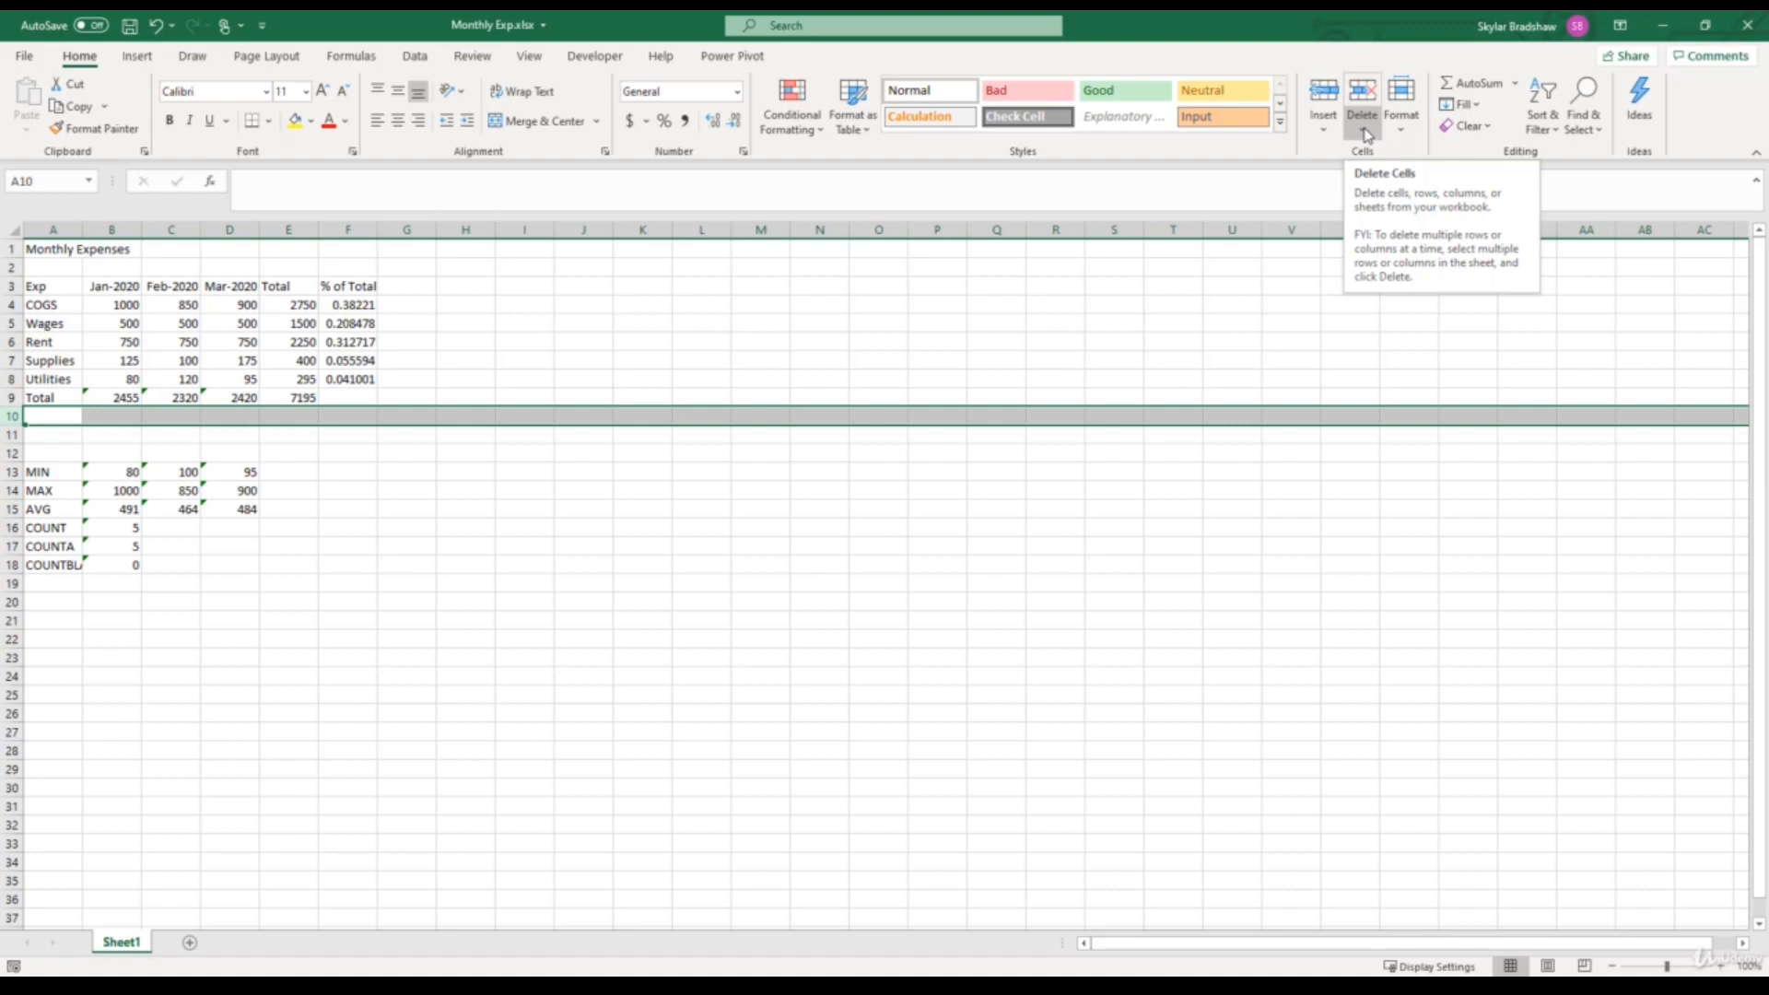
pyautogui.click(1362, 96)
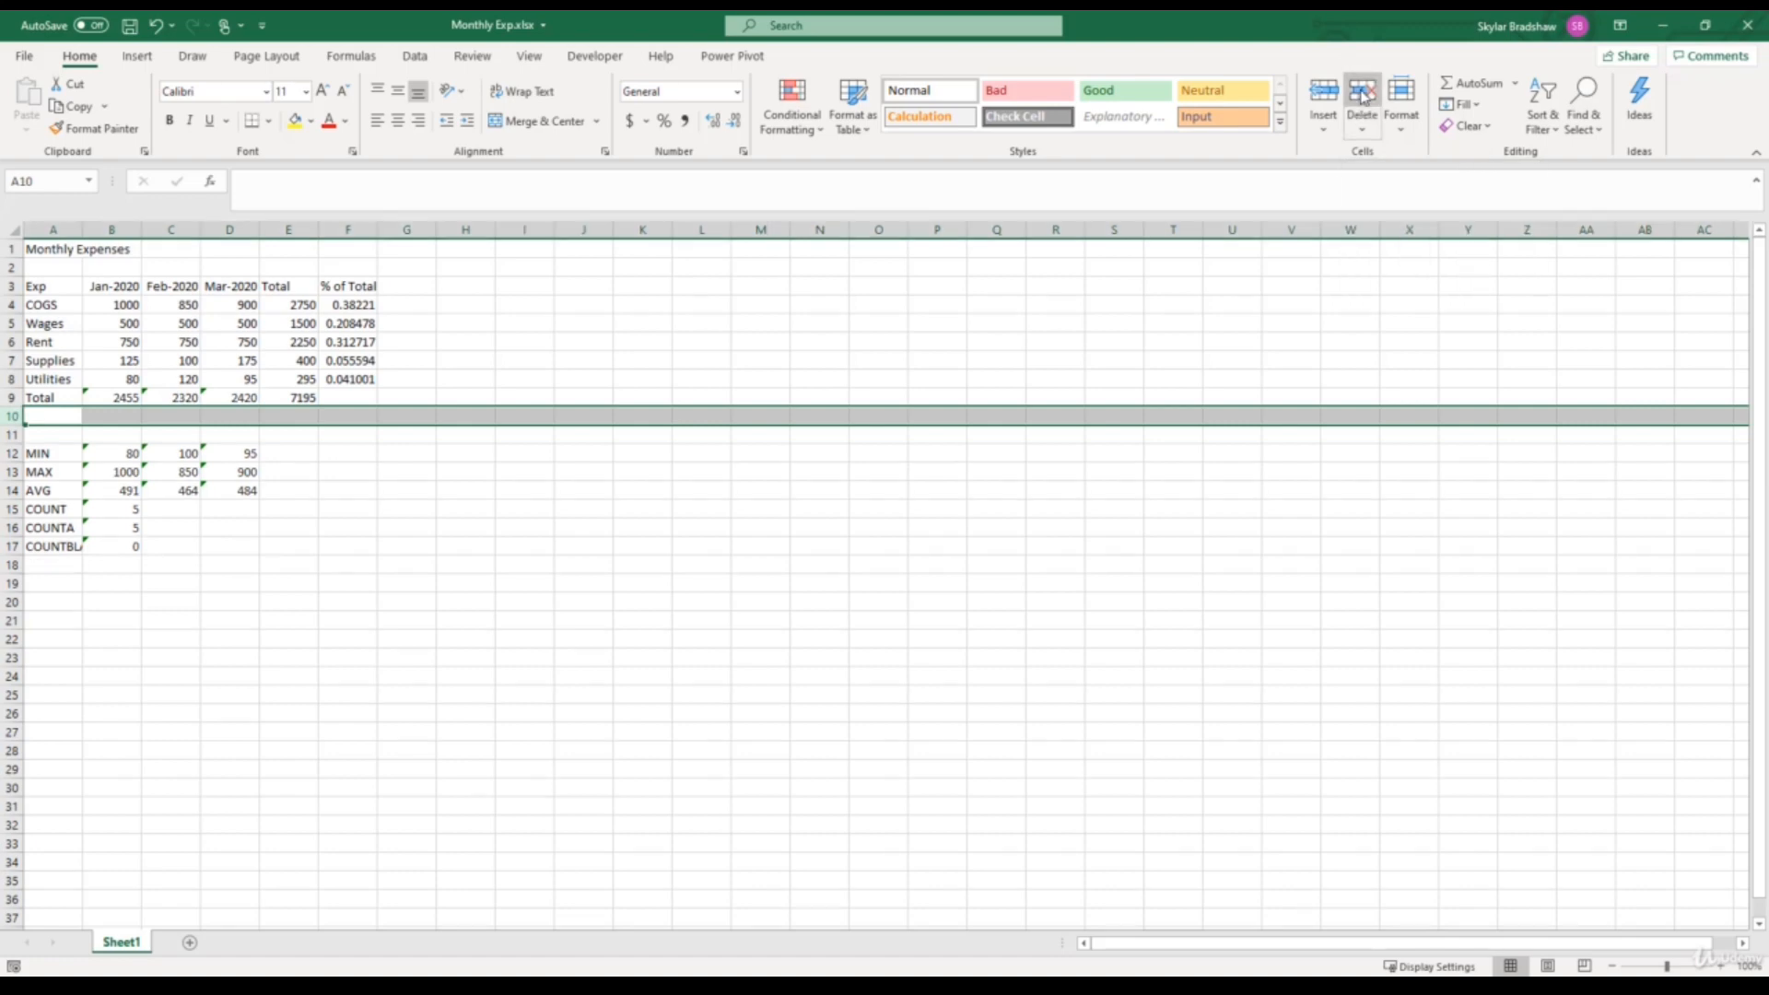
pyautogui.click(1362, 96)
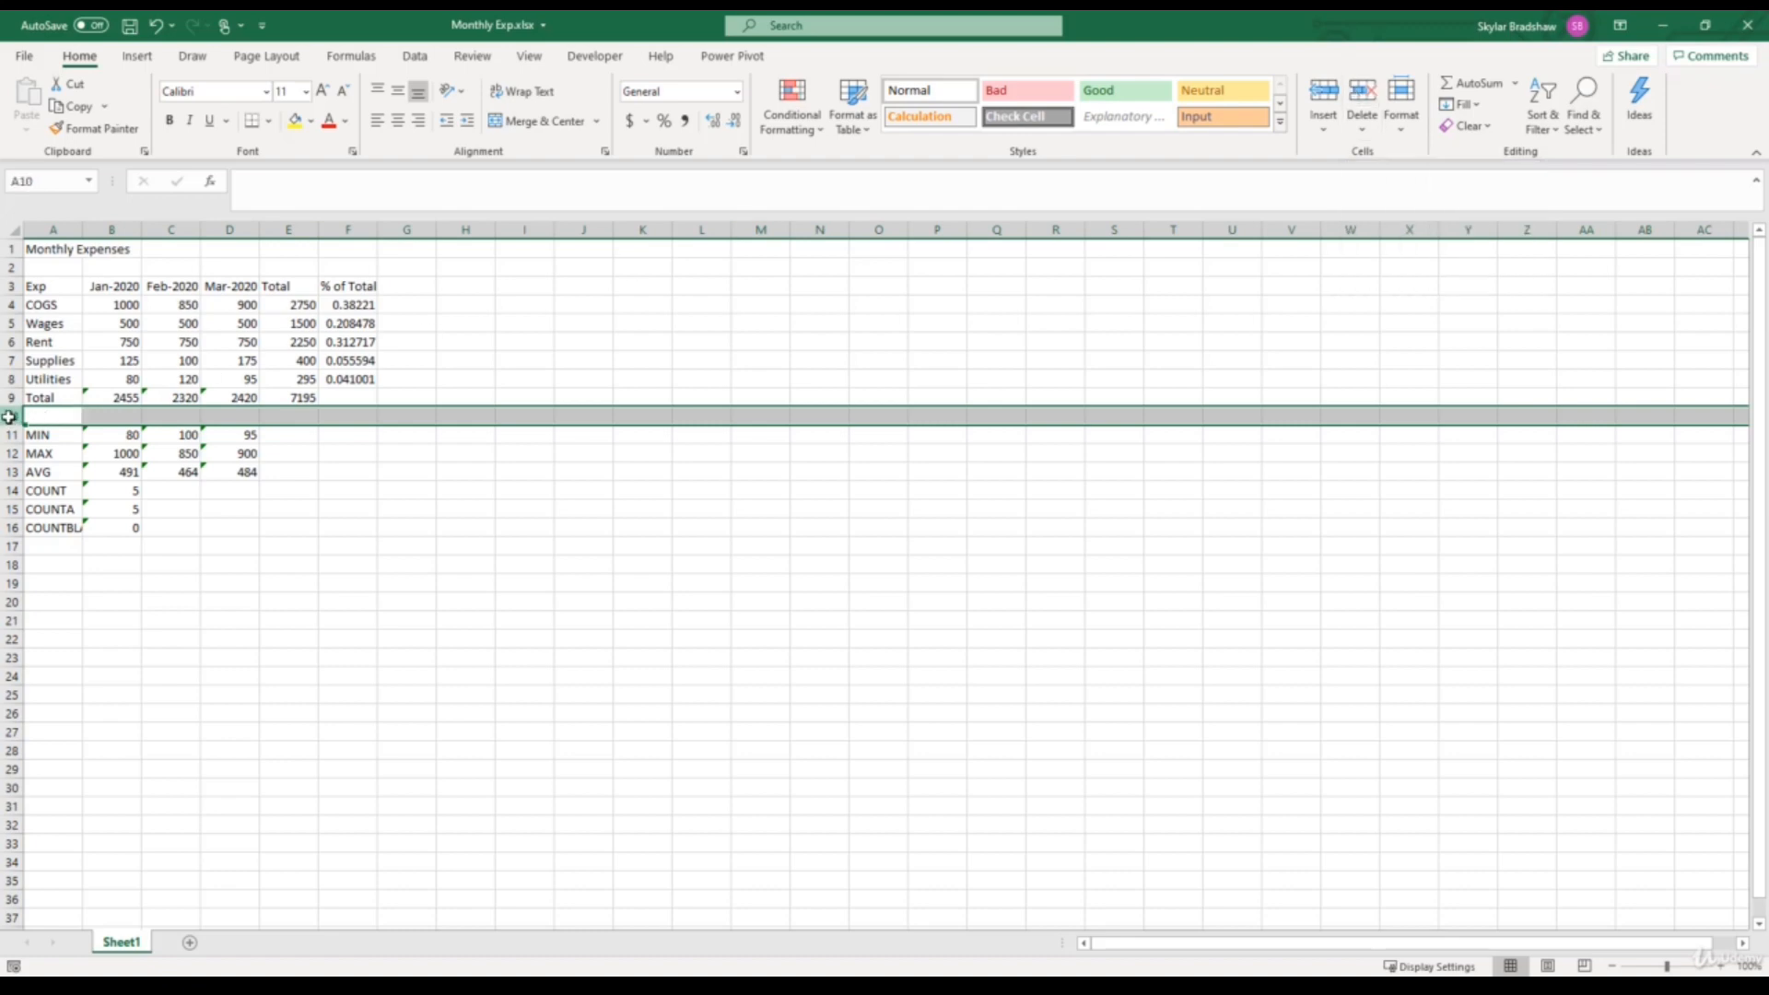
# Insert two blank rows at the selected row 10 and delete one of them.
pyautogui.hotkey('ctrl', '+')
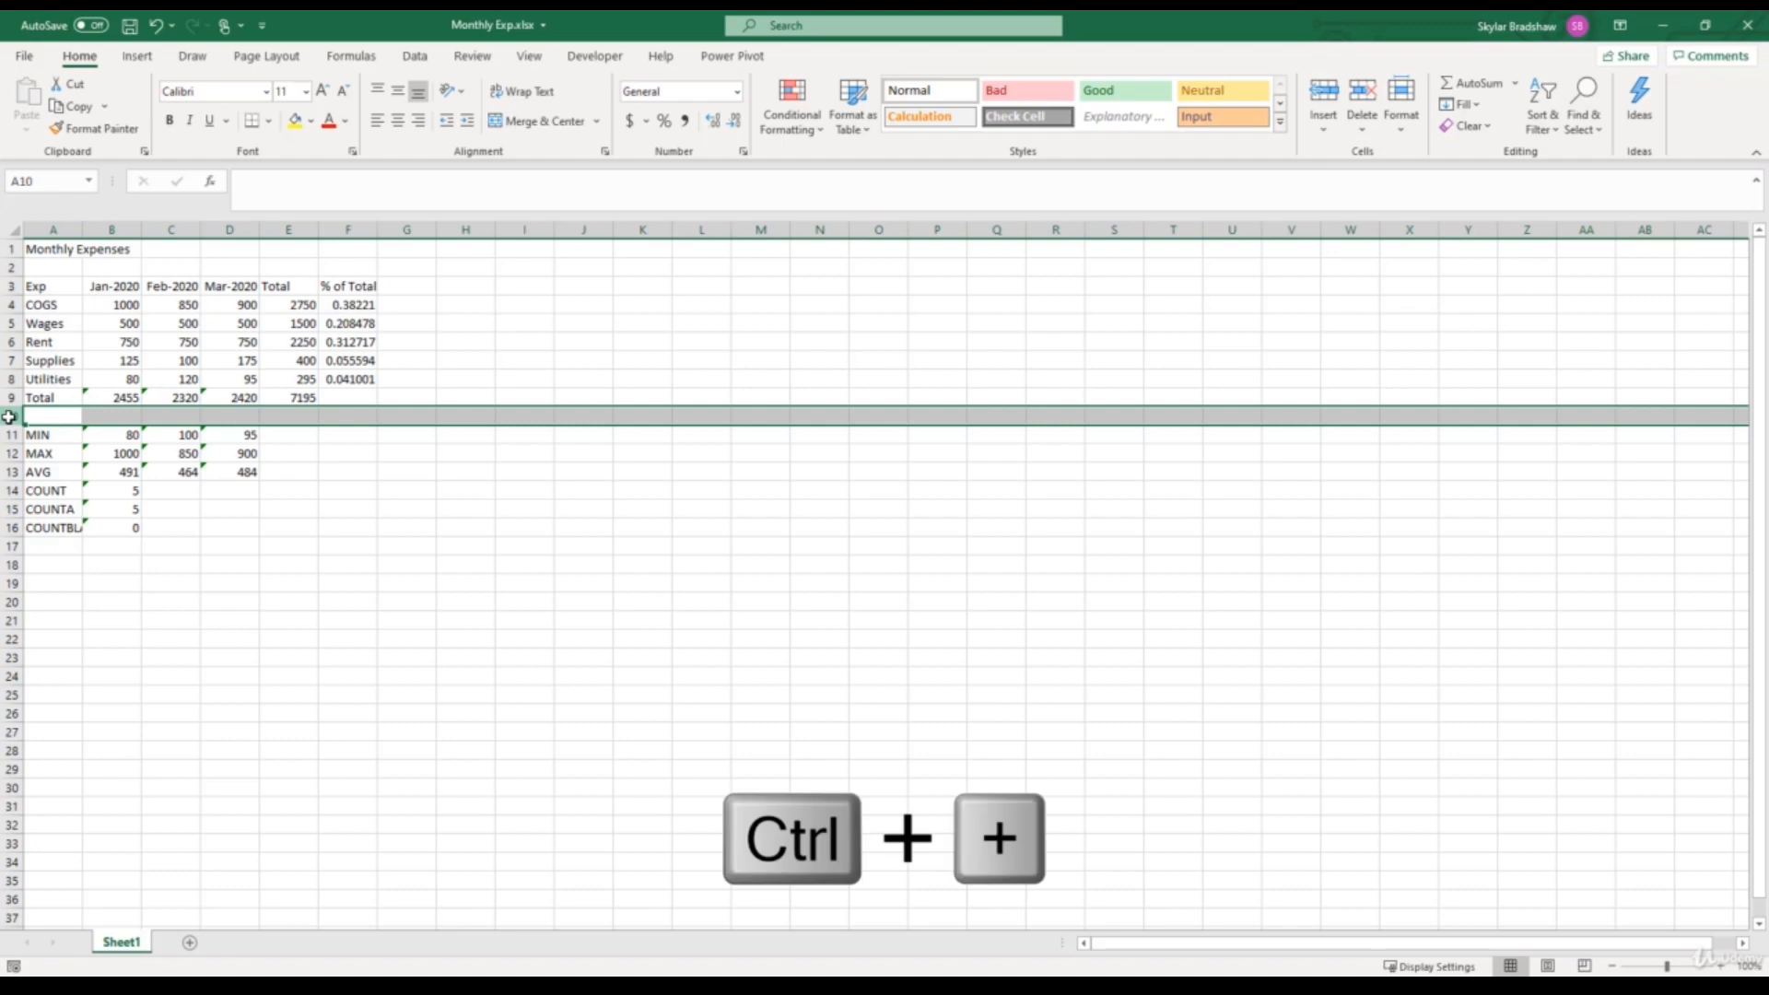
pyautogui.hotkey('ctrl', '+')
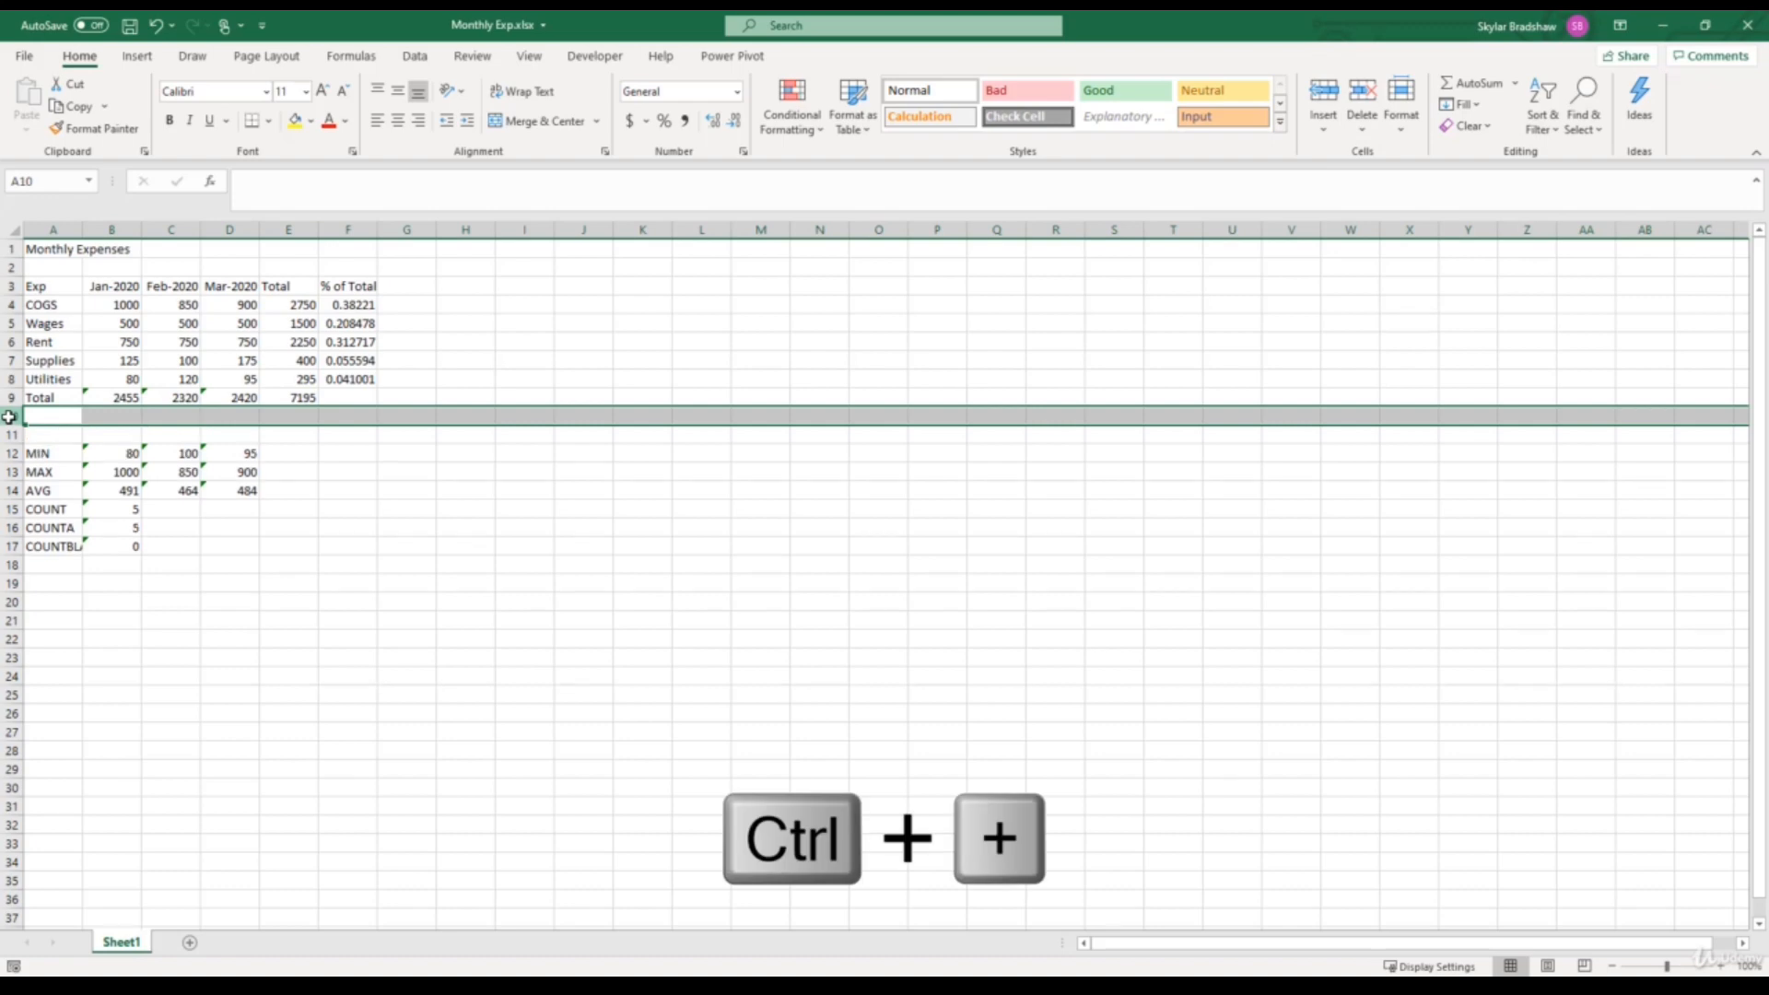
pyautogui.hotkey('ctrl', '+')
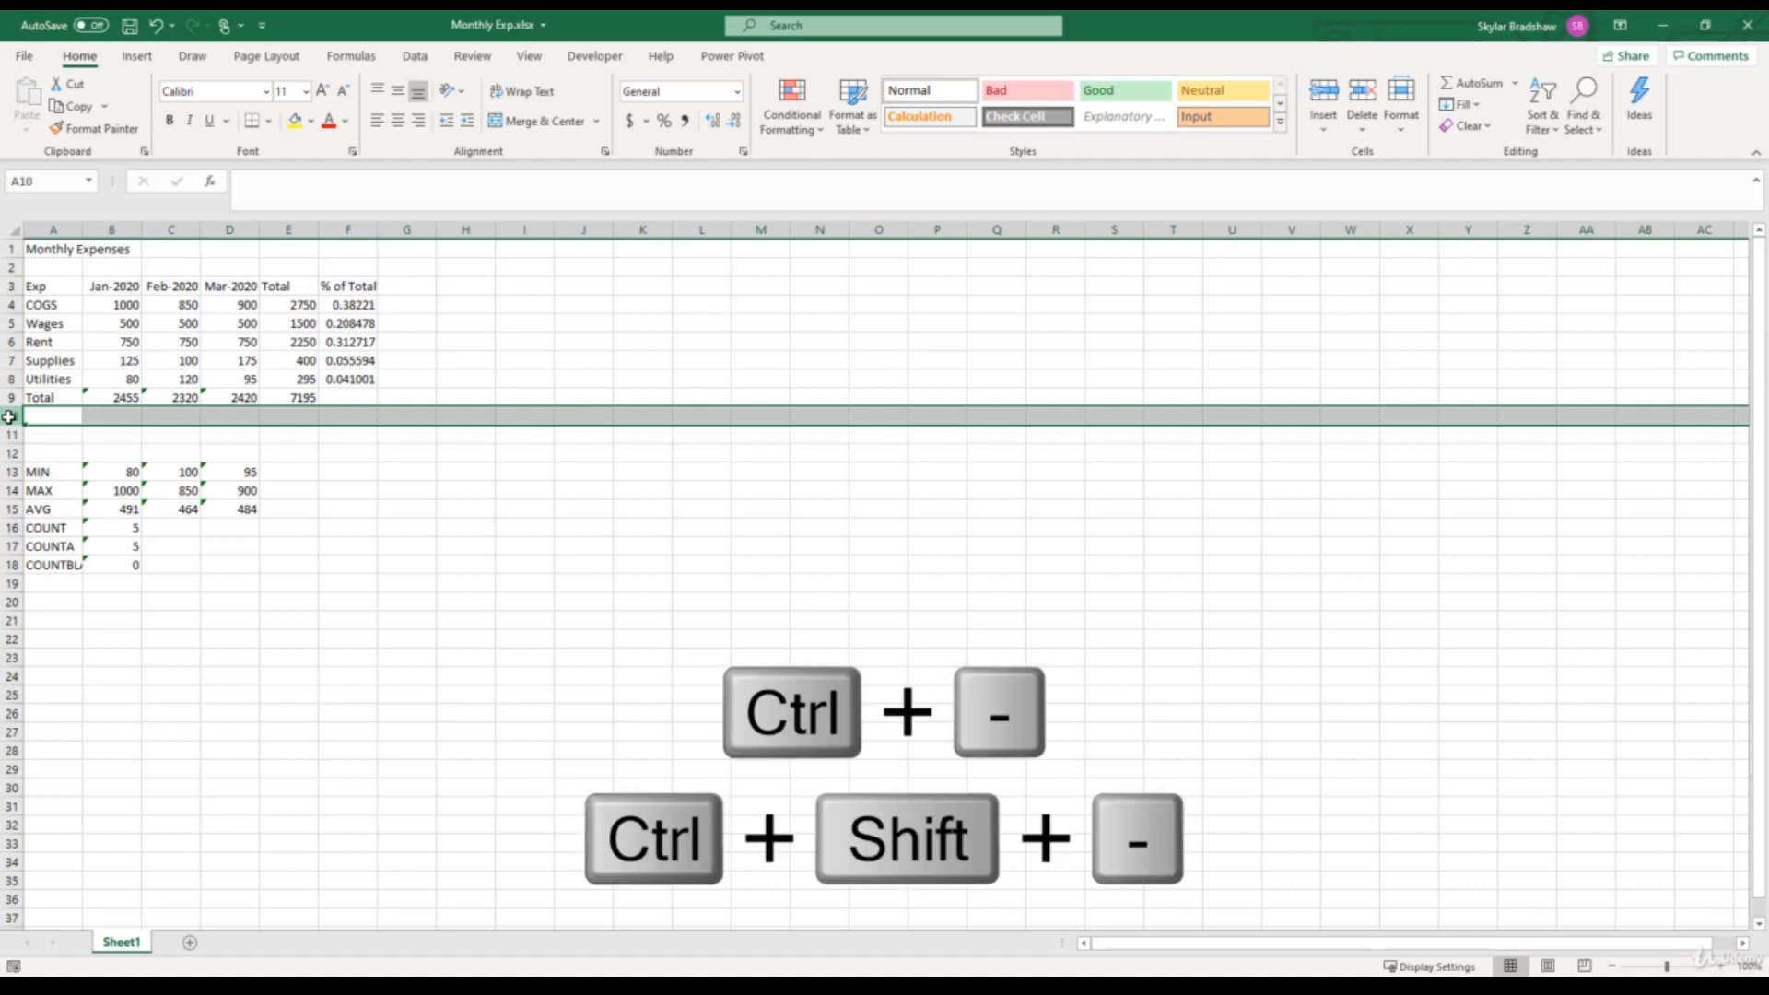
pyautogui.hotkey('ctrl', '-')
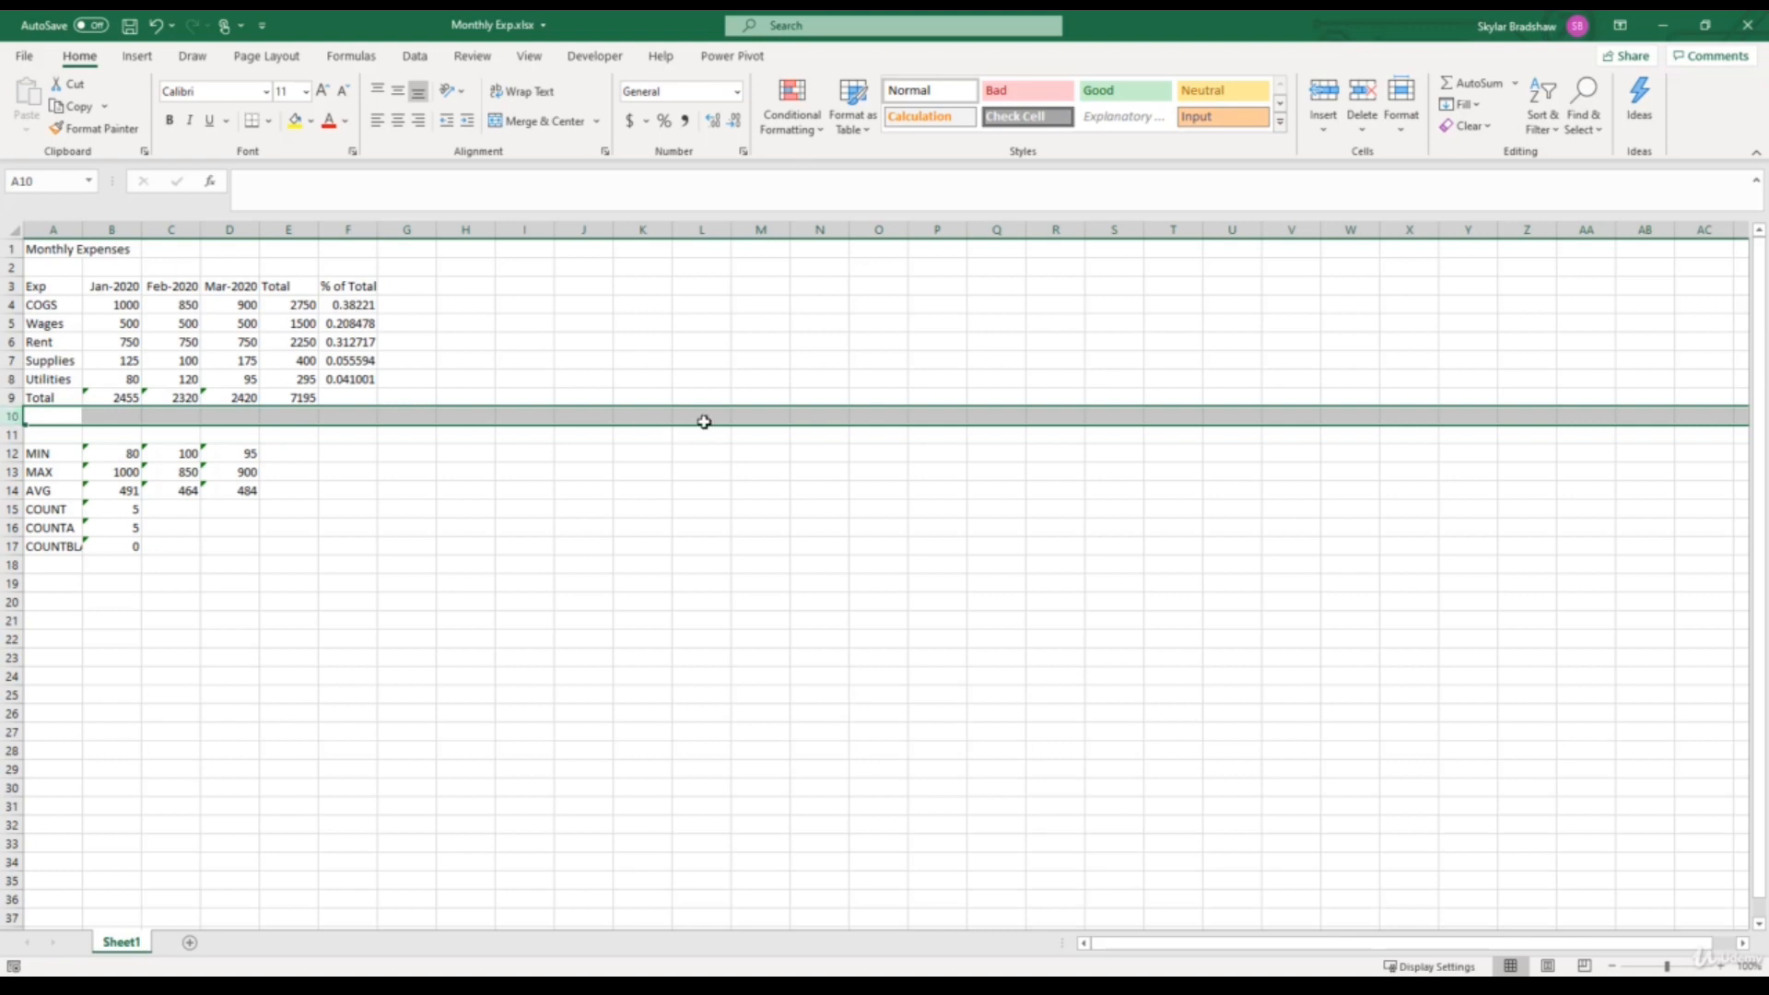
# Insert another blank row by extending the selection from M10 to all of row 10, and select the whole of row 11.
pyautogui.click(767, 414)
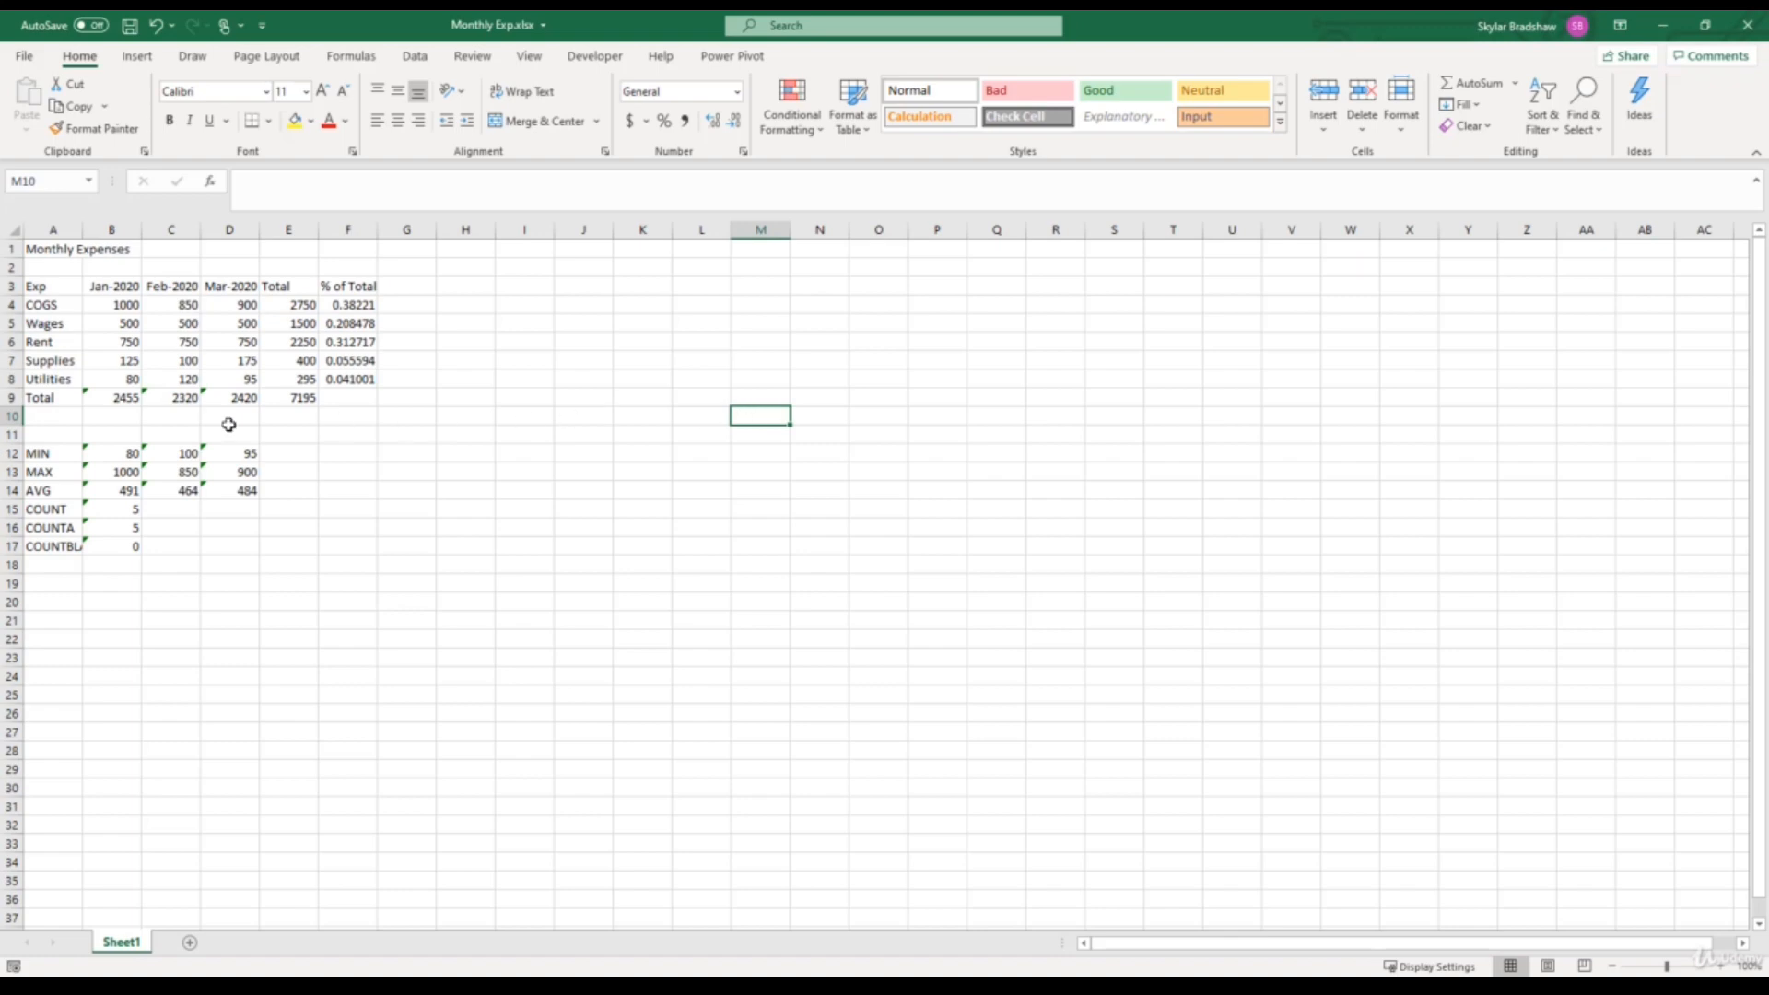
pyautogui.click(5, 416)
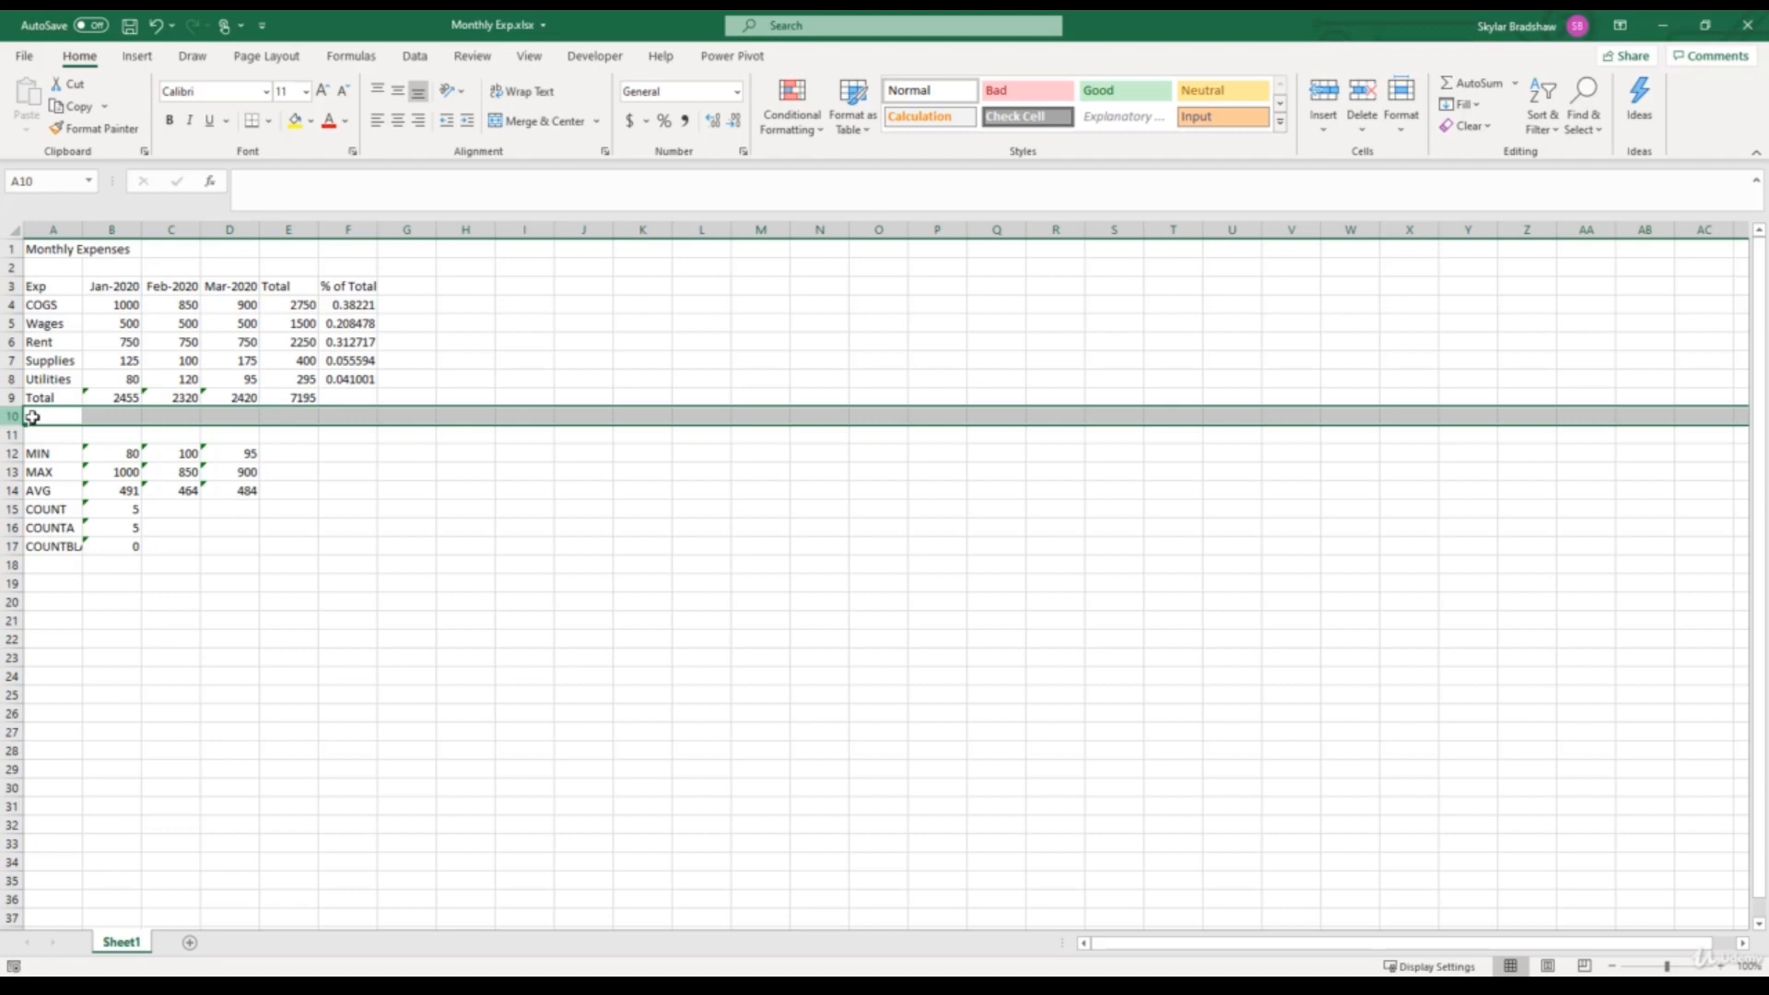
pyautogui.click(756, 414)
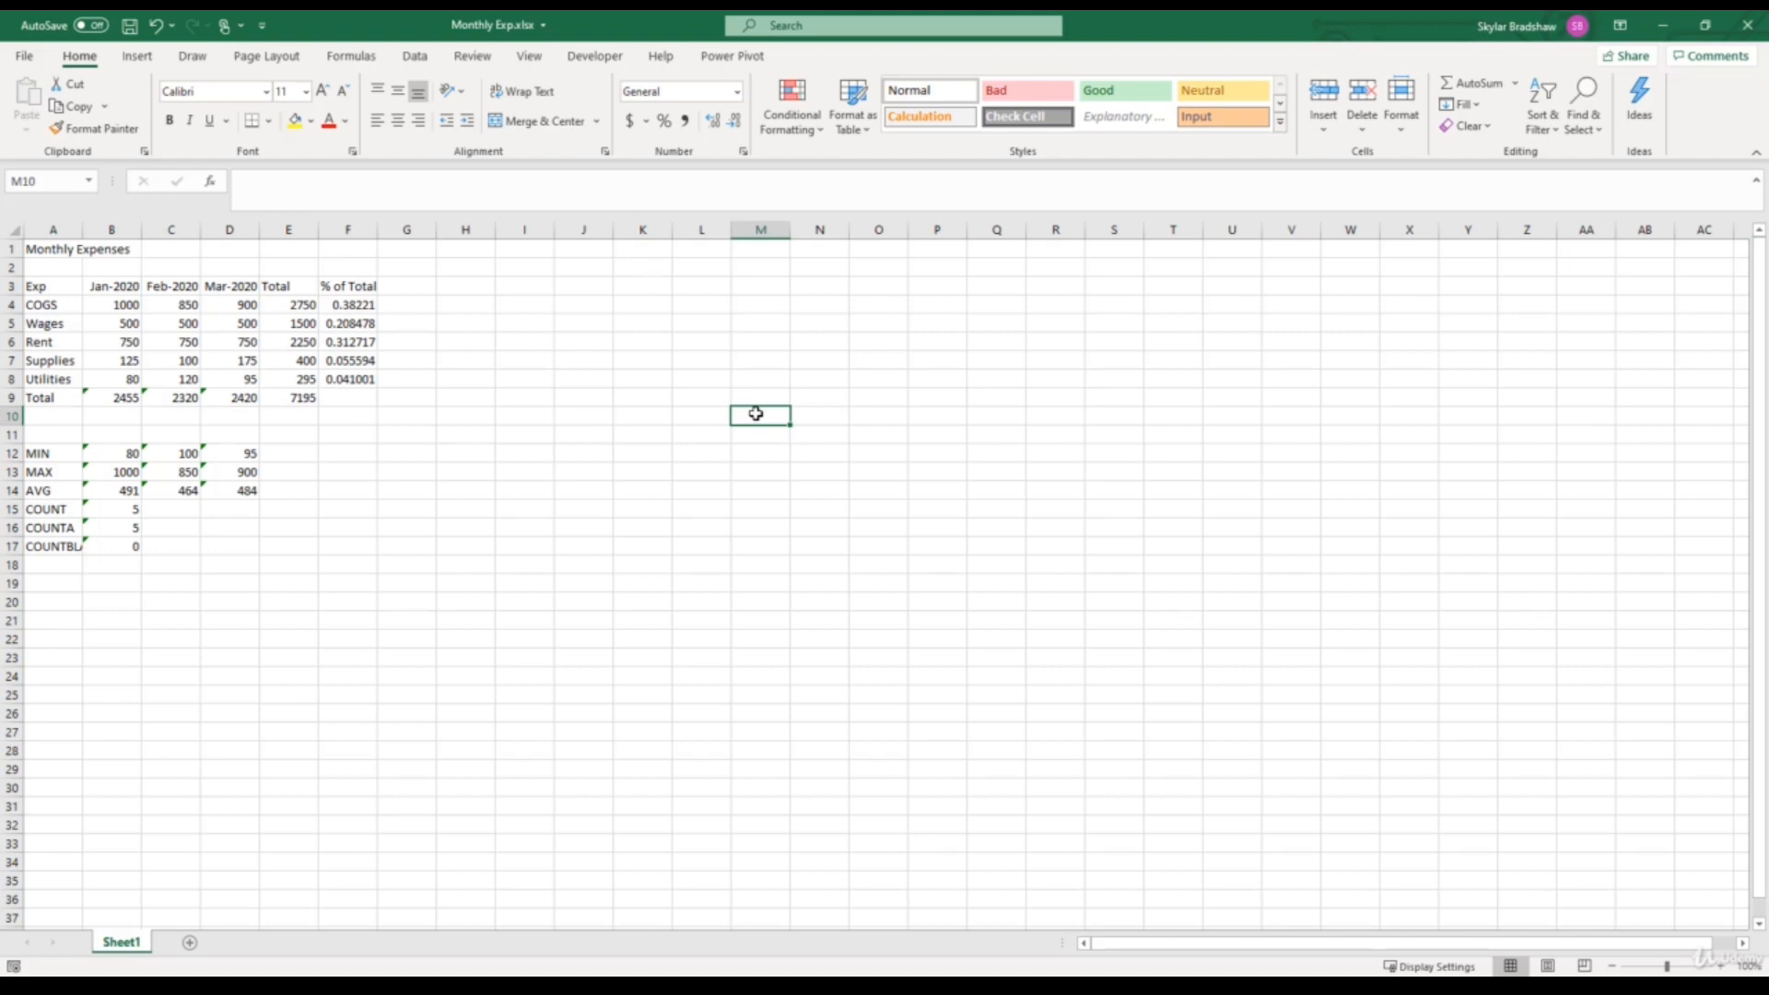
pyautogui.hotkey('shift', 'space')
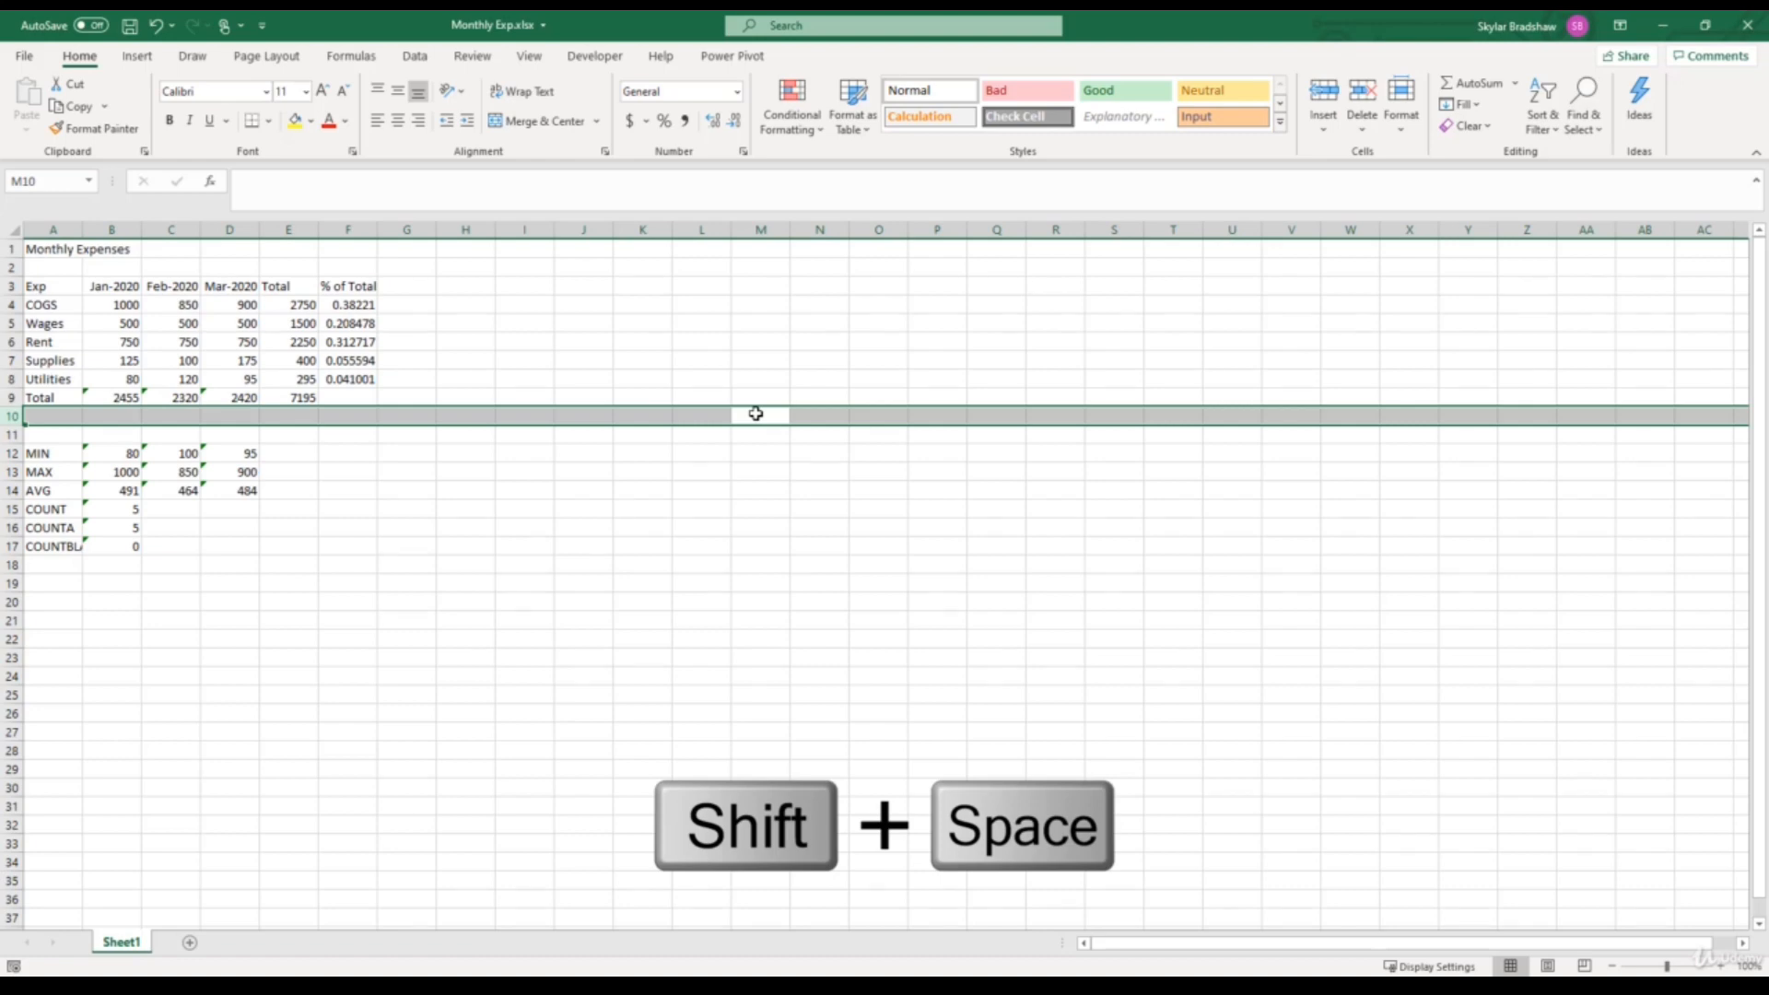
pyautogui.hotkey('ctrl', 'shift', '+')
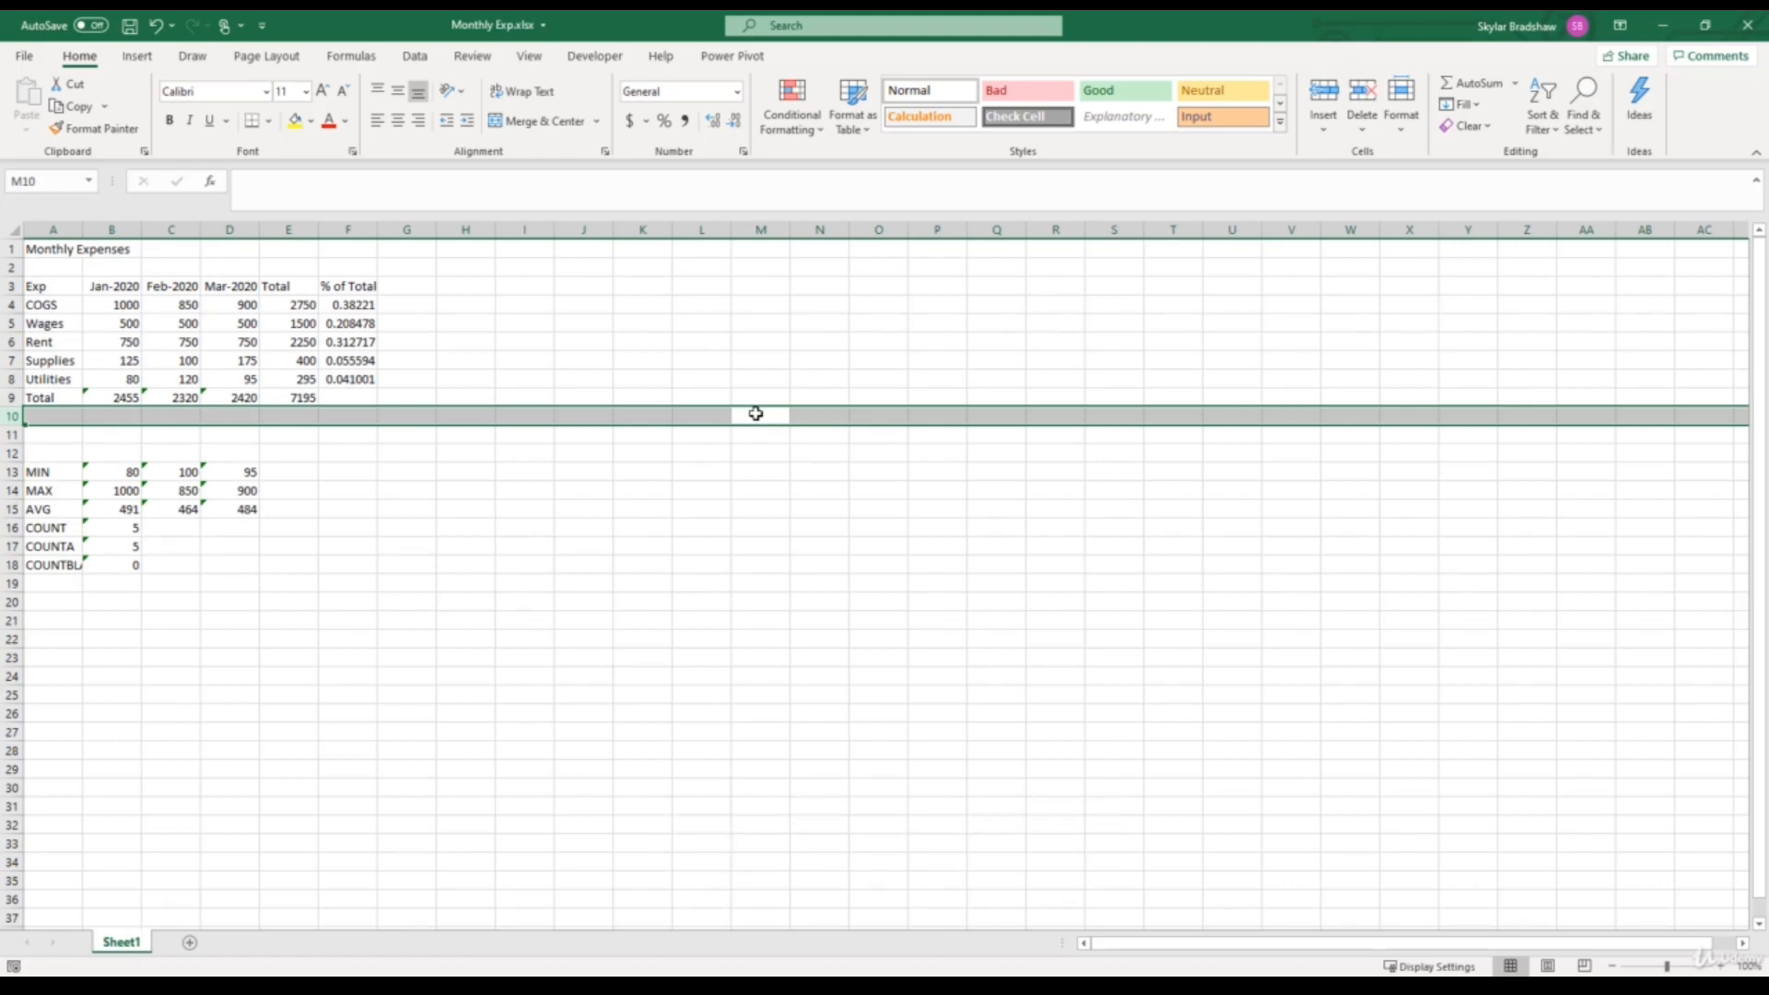
pyautogui.press('Down')
pyautogui.hotkey('shift', 'space')
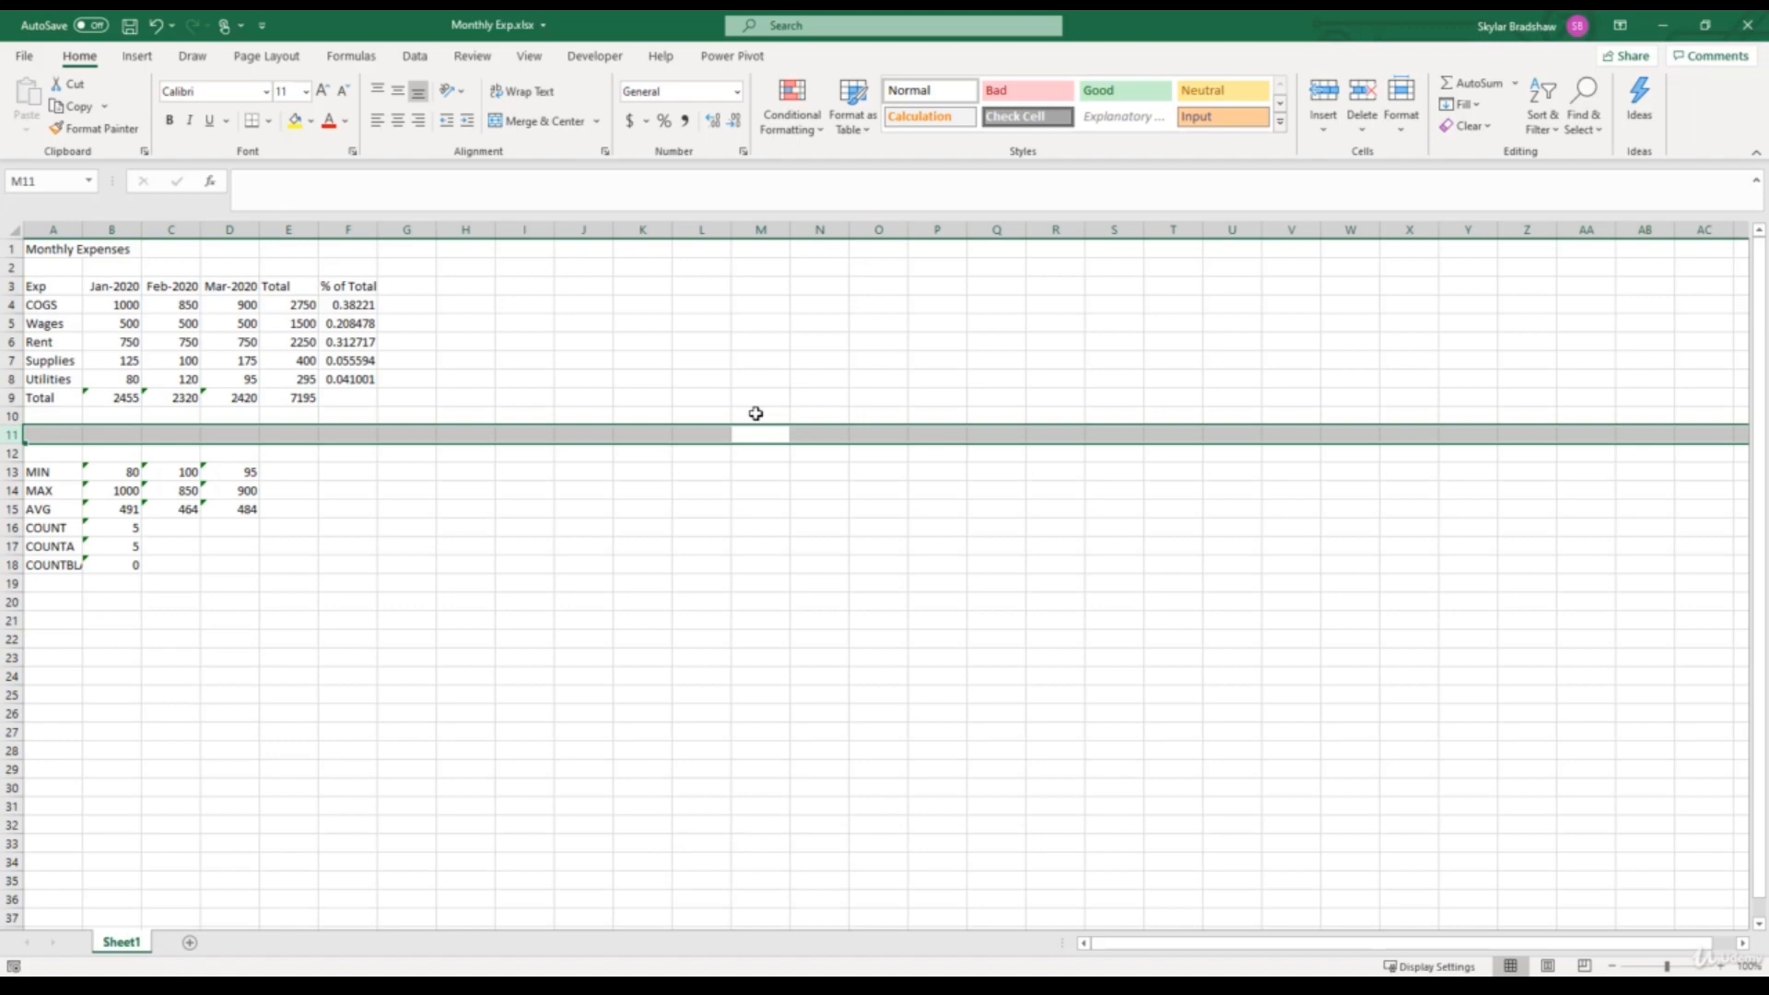
# Insert a blank column F before % of Total, delete and reinsert it once, and check the formulas in G4 and G5.
pyautogui.moveTo(289, 229); pyautogui.dragTo(347, 226)
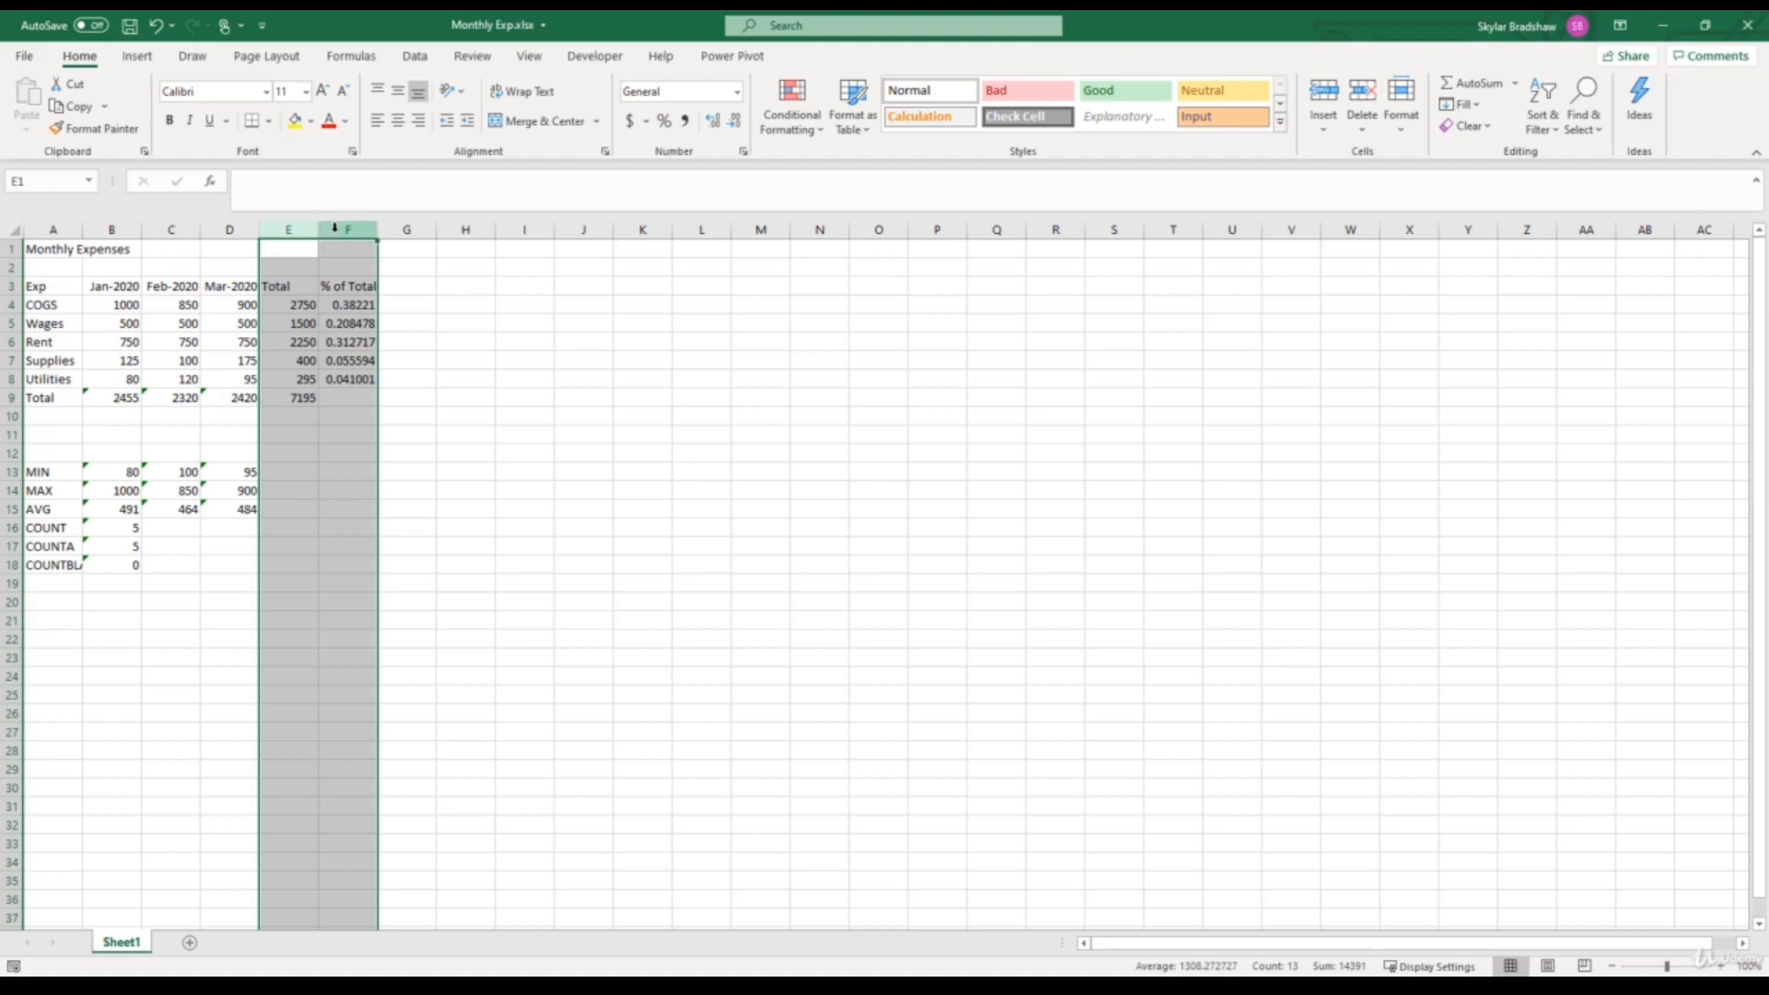
pyautogui.click(335, 228)
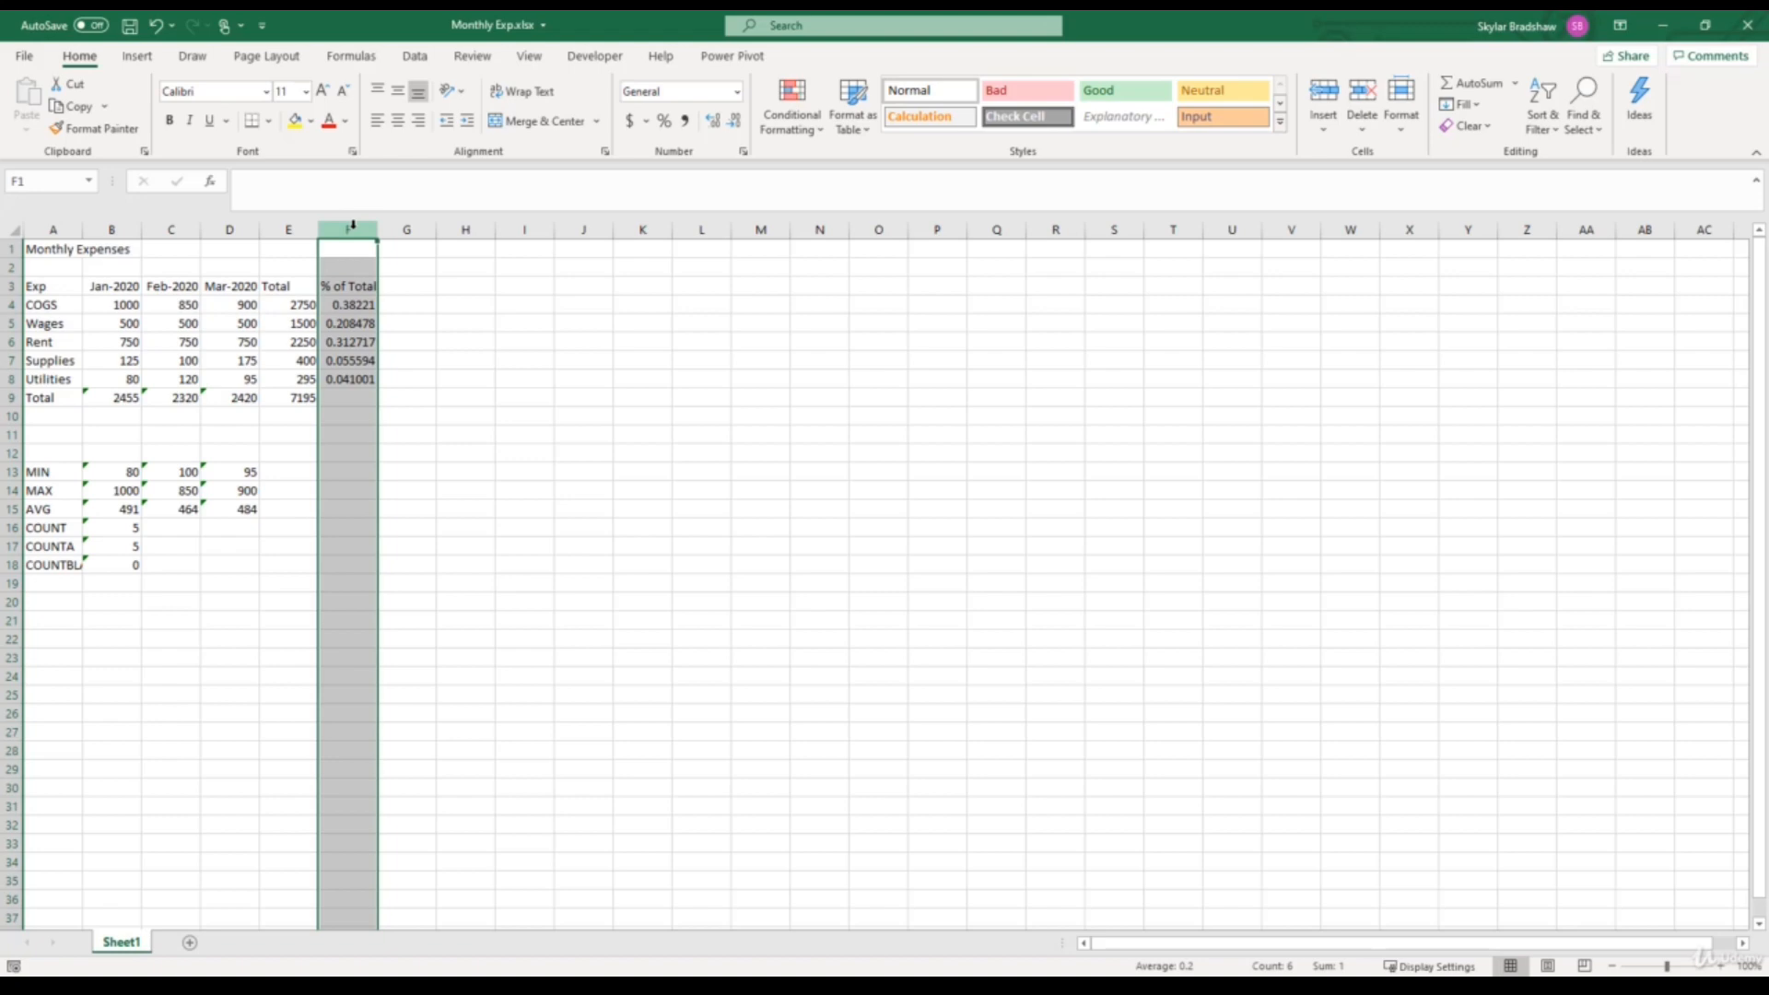
pyautogui.hotkey('ctrl', 'shift', '+')
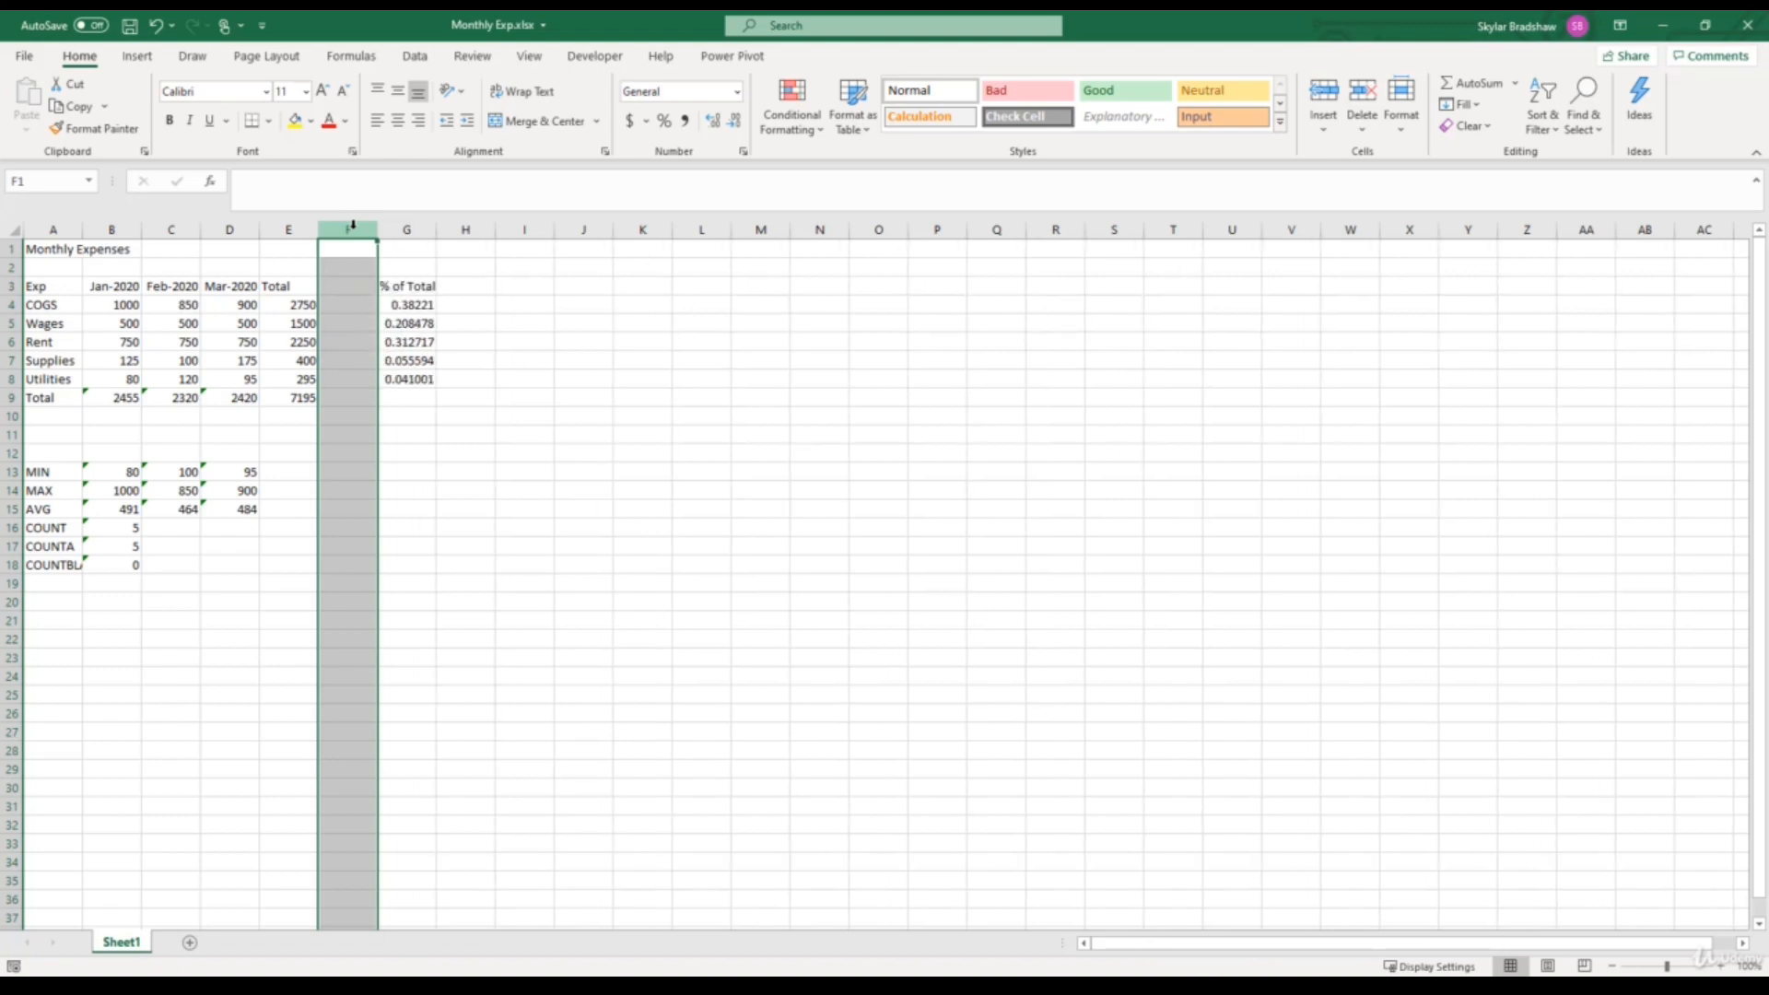
pyautogui.hotkey('ctrl', '-')
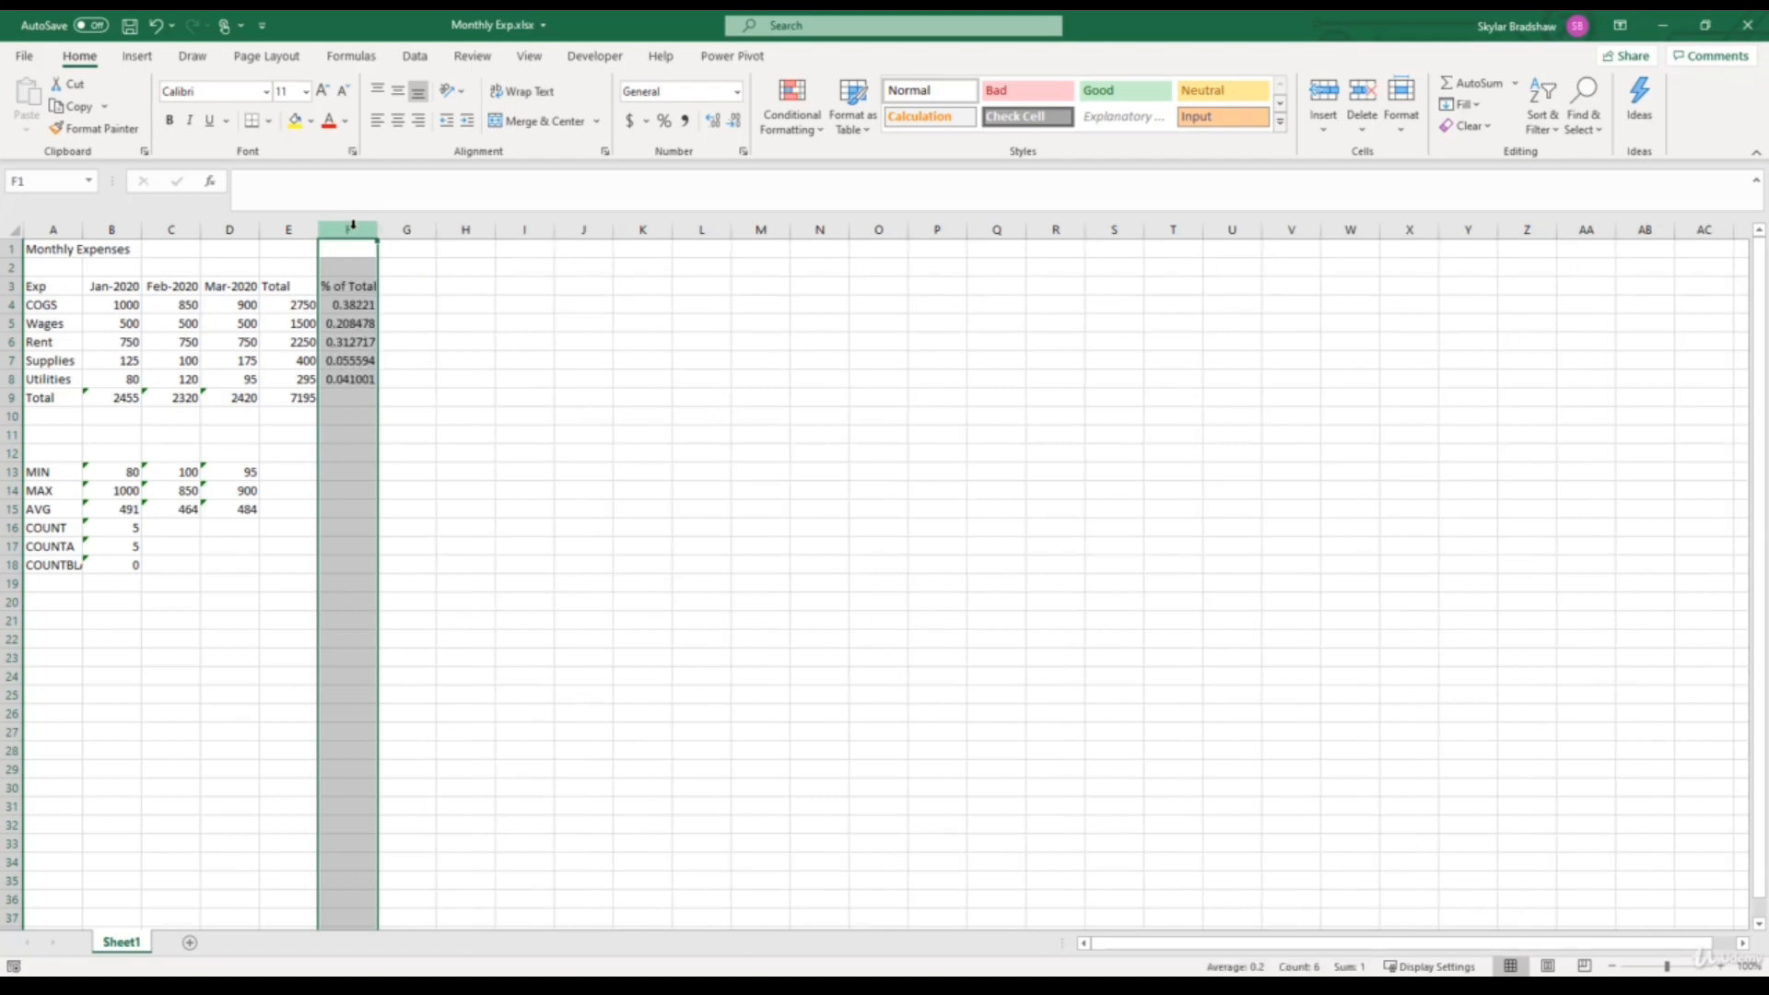
pyautogui.hotkey('ctrl', 'shift', '+')
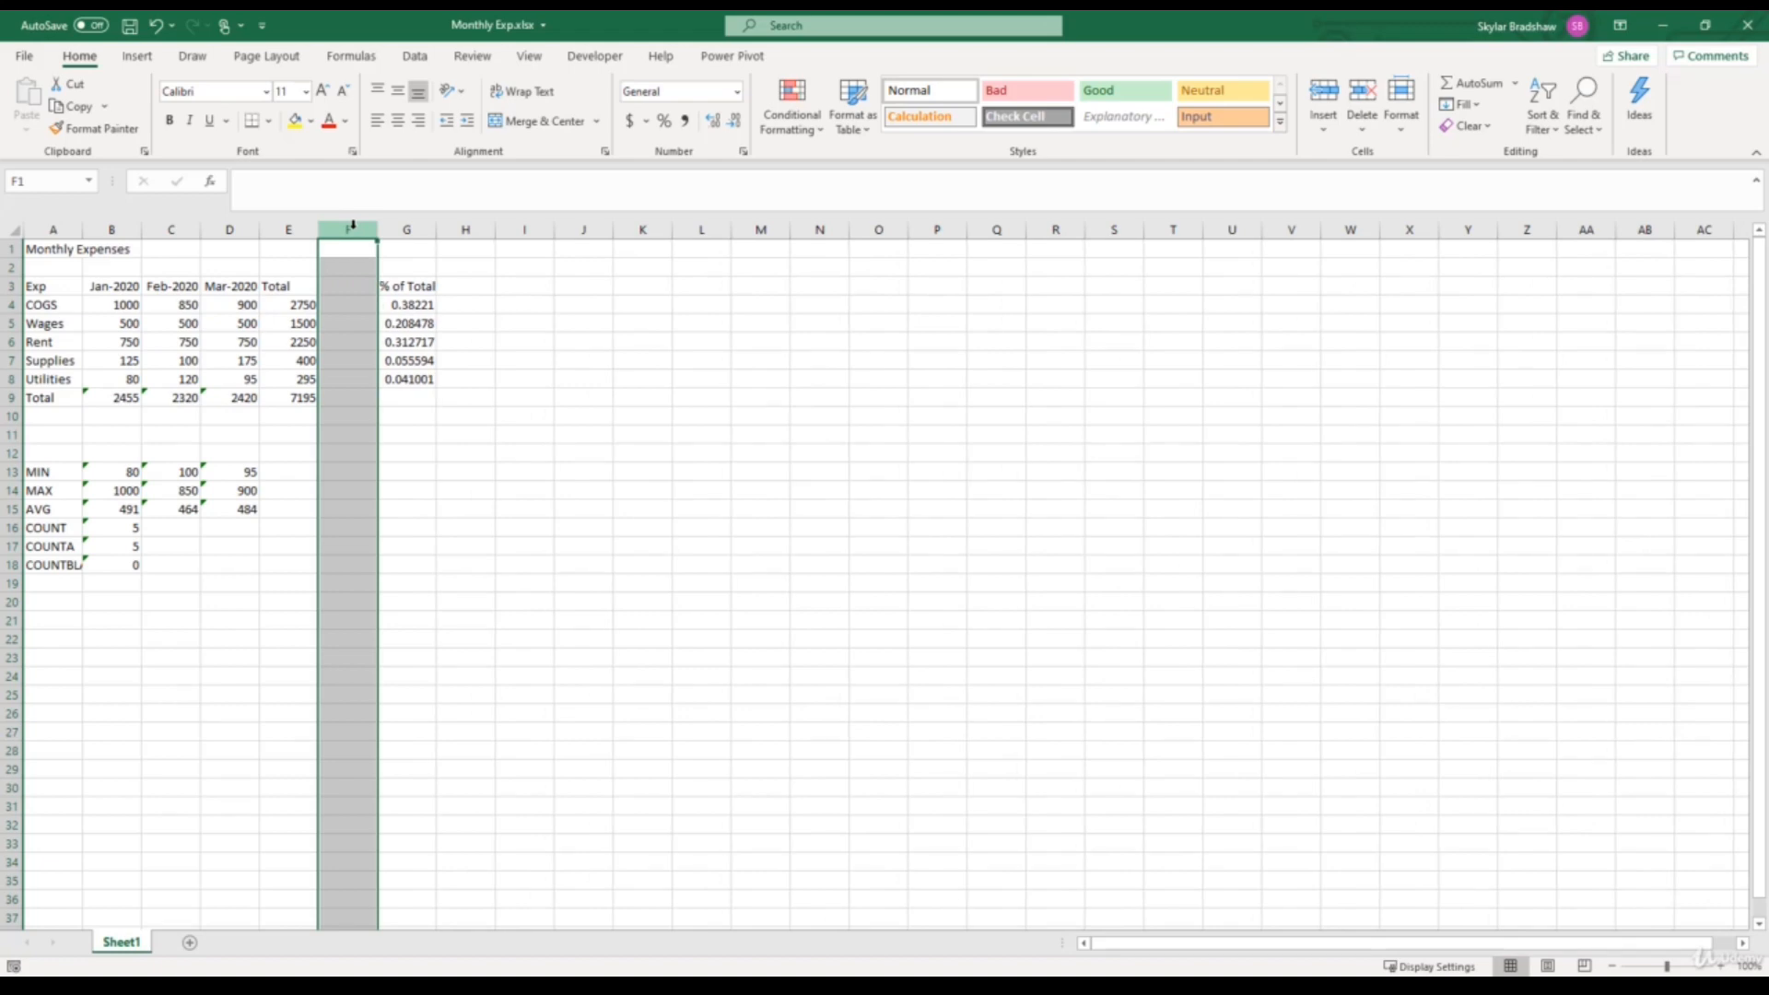
pyautogui.click(397, 307)
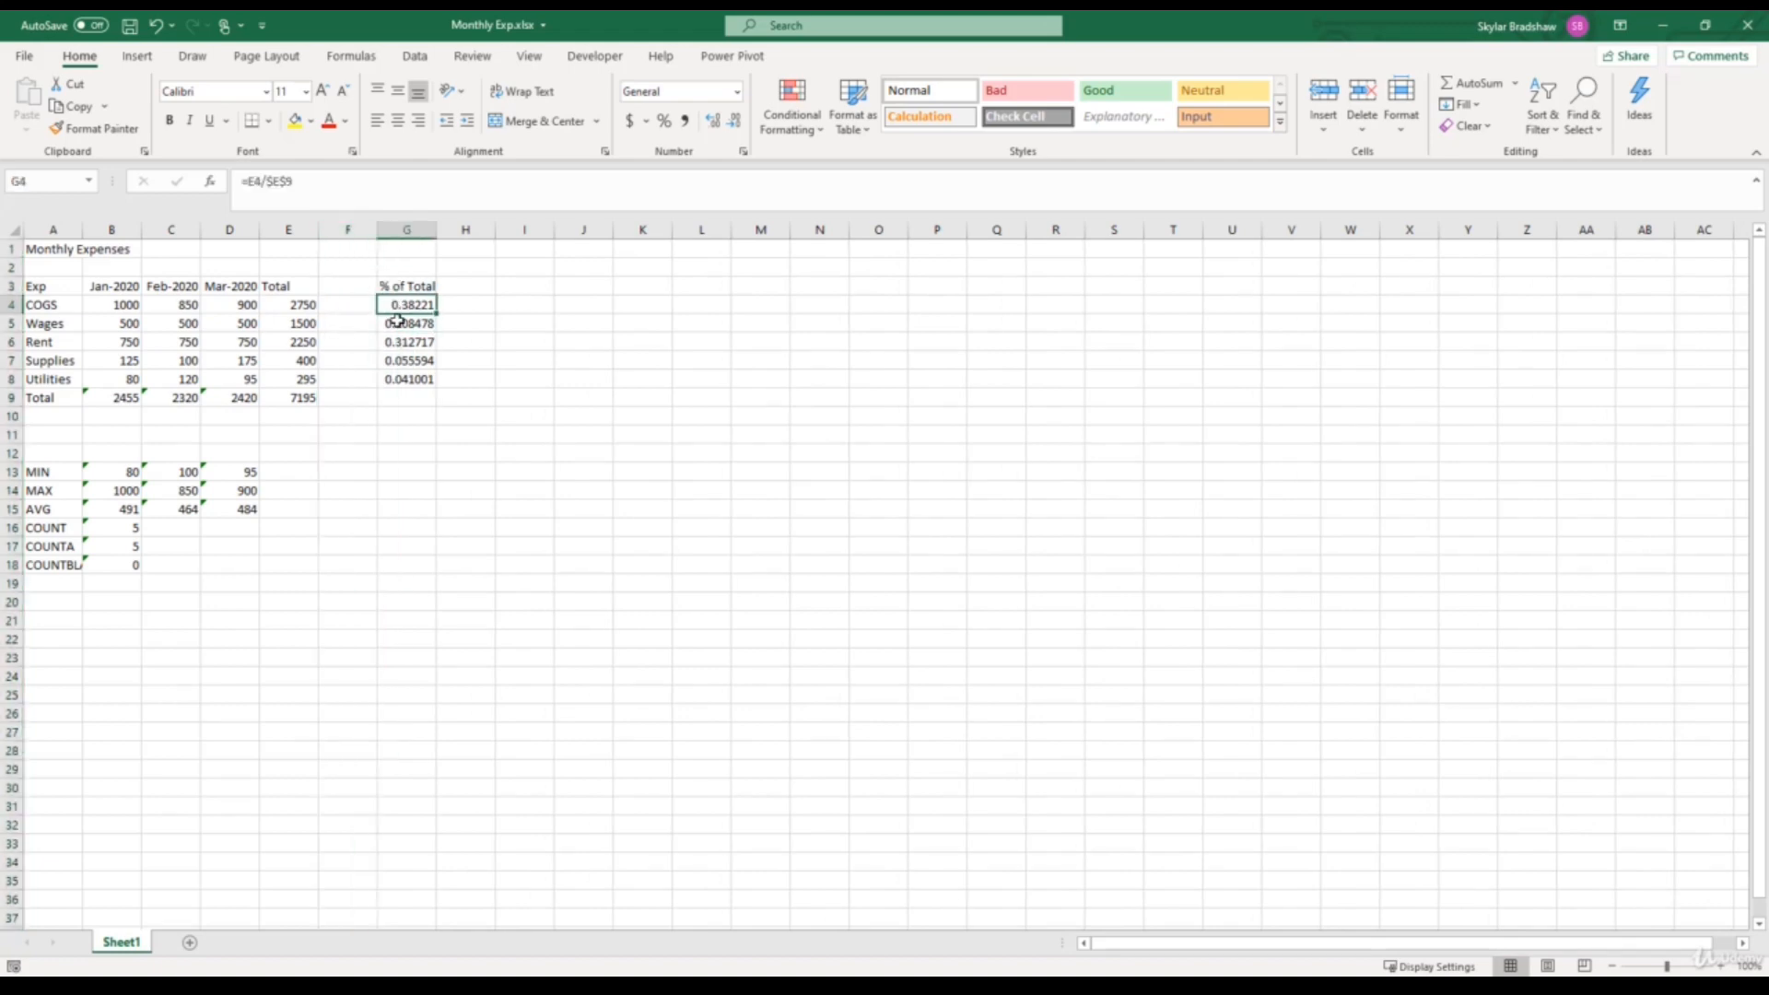
pyautogui.click(397, 320)
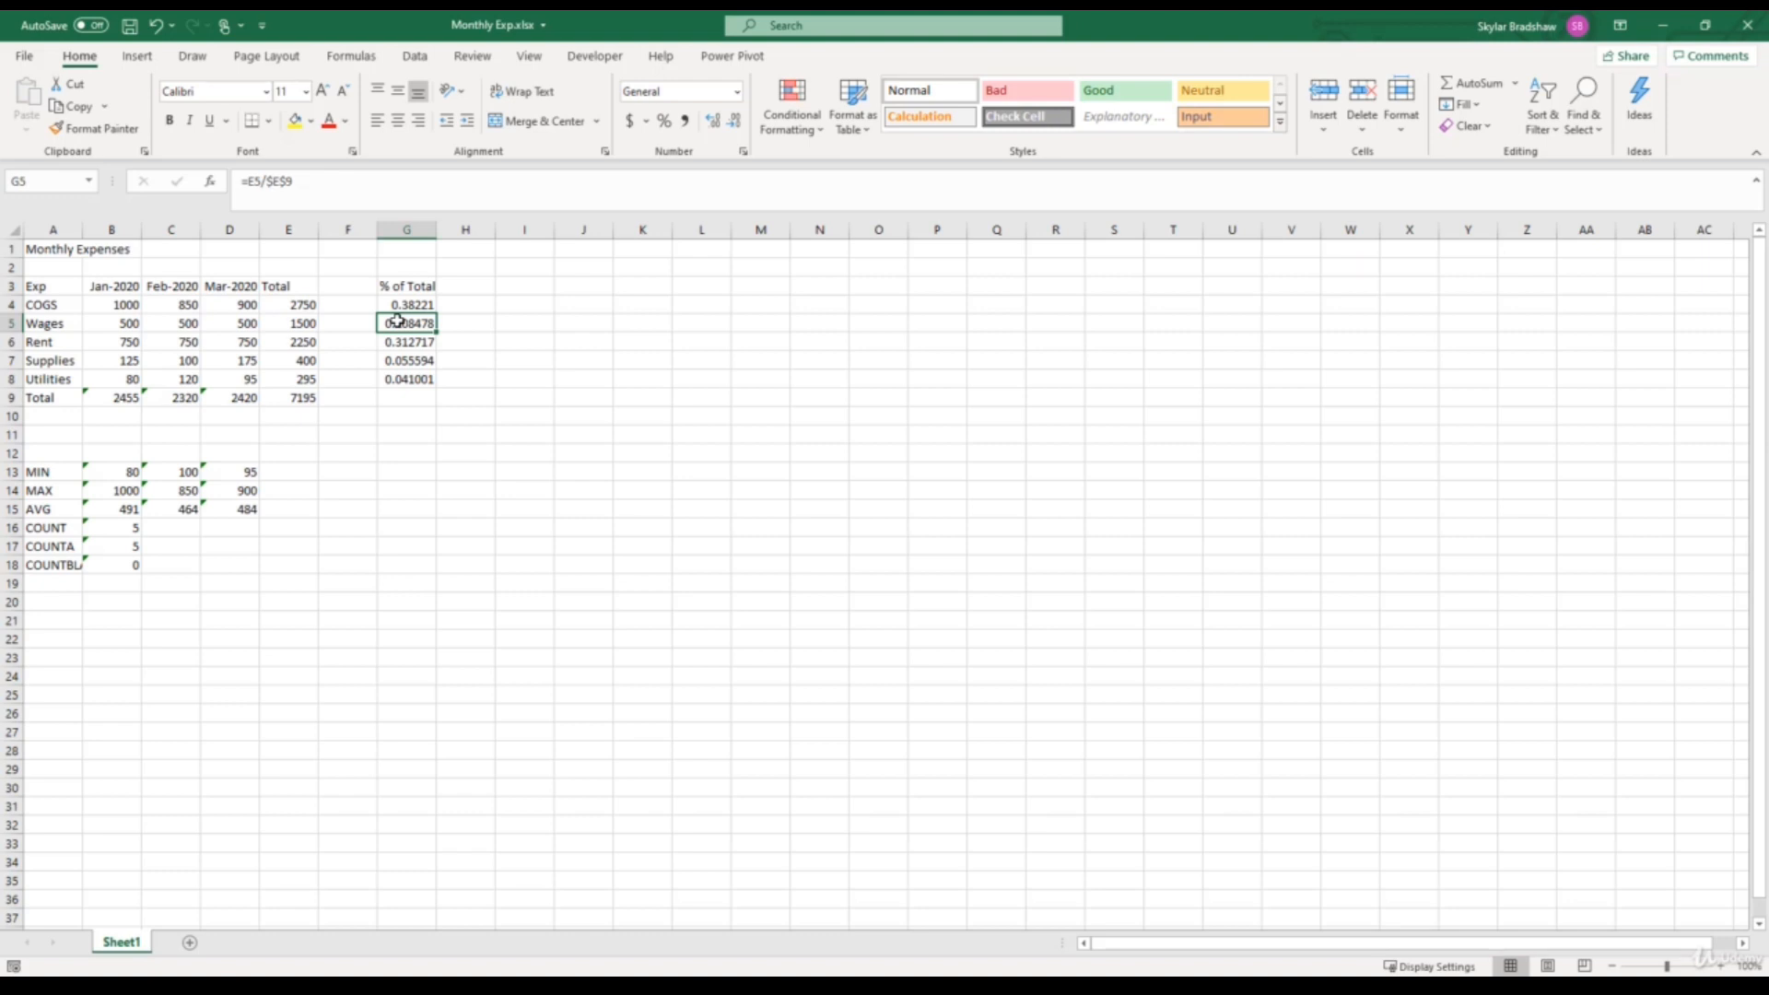
# Delete the blank column F and the two blank rows 11 and 12.
pyautogui.click(350, 231)
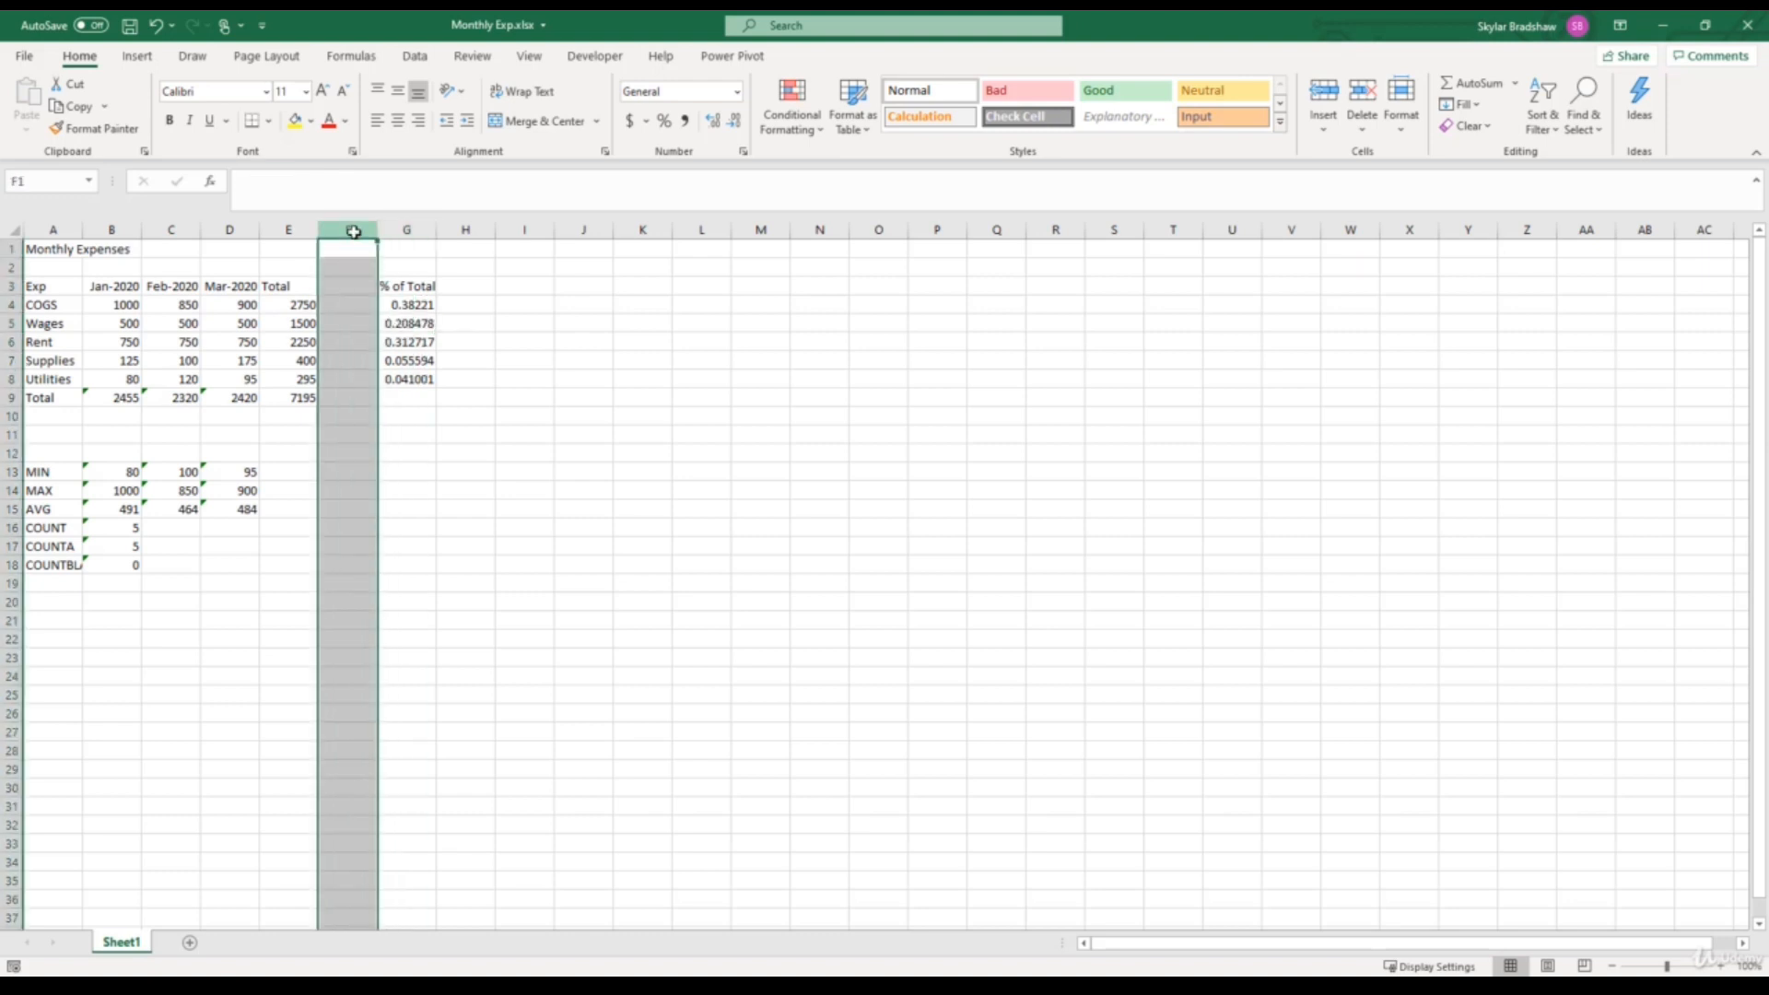
pyautogui.hotkey('ctrl', '-')
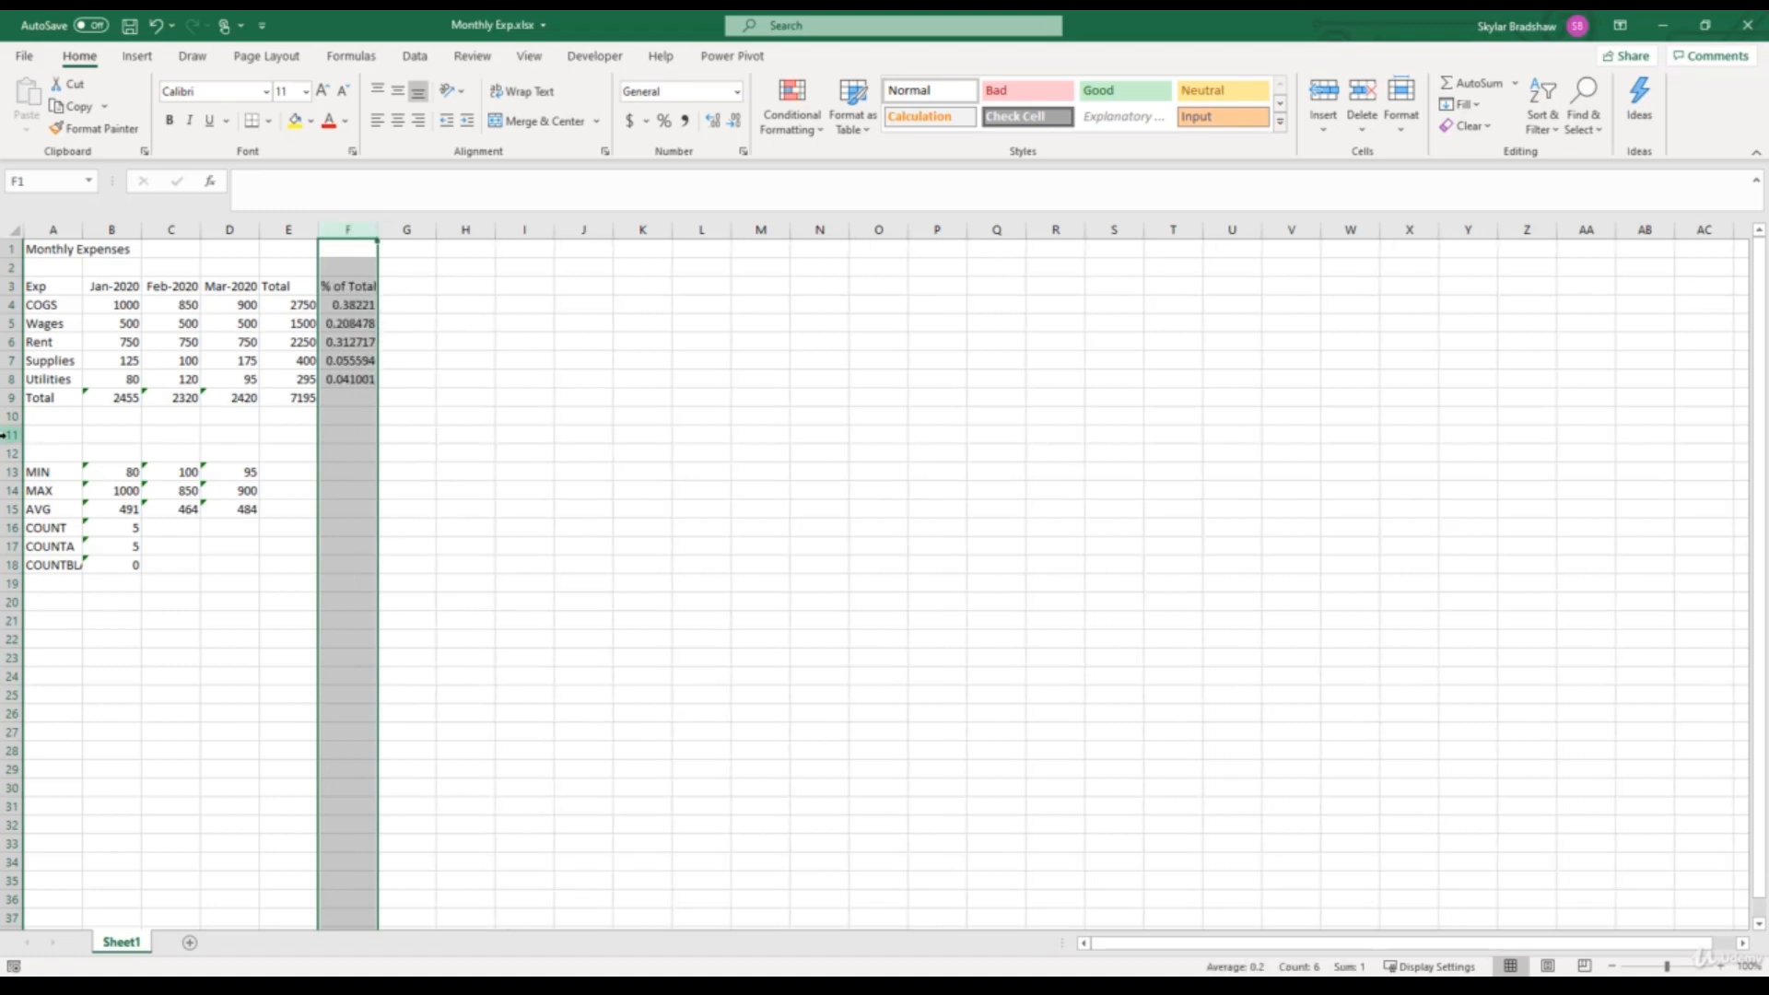
pyautogui.moveTo(5, 433); pyautogui.dragTo(9, 450)
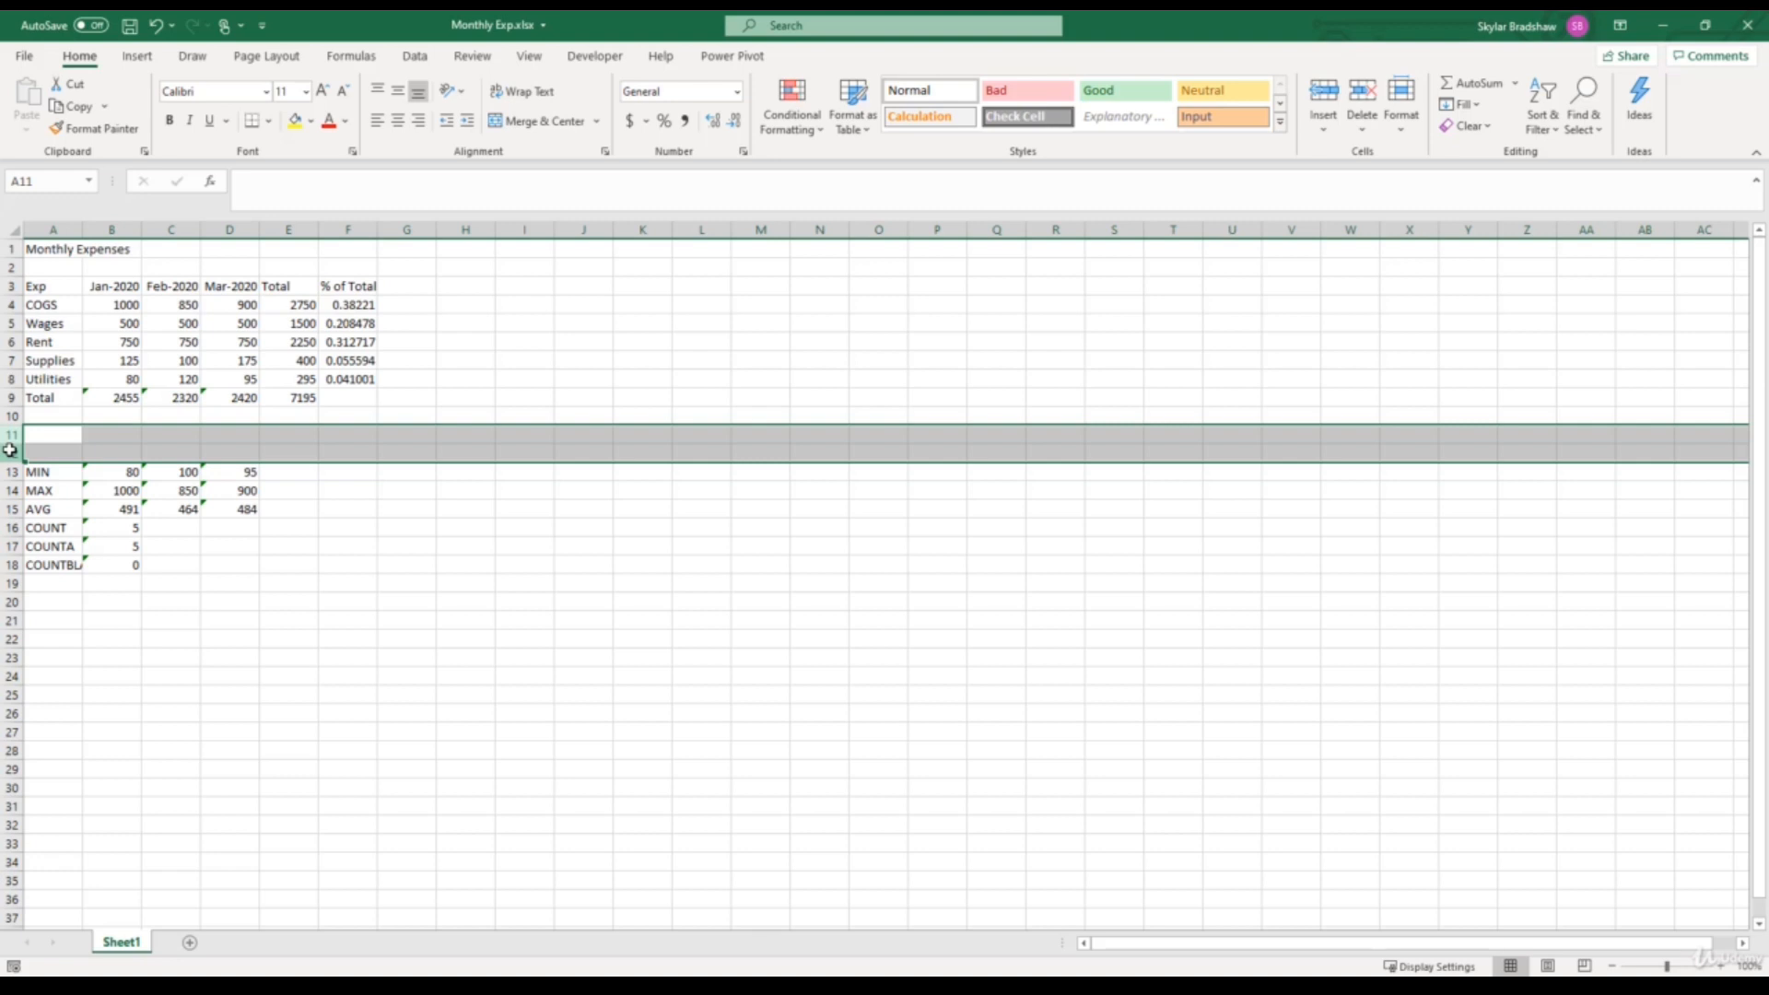
pyautogui.hotkey('ctrl', '-')
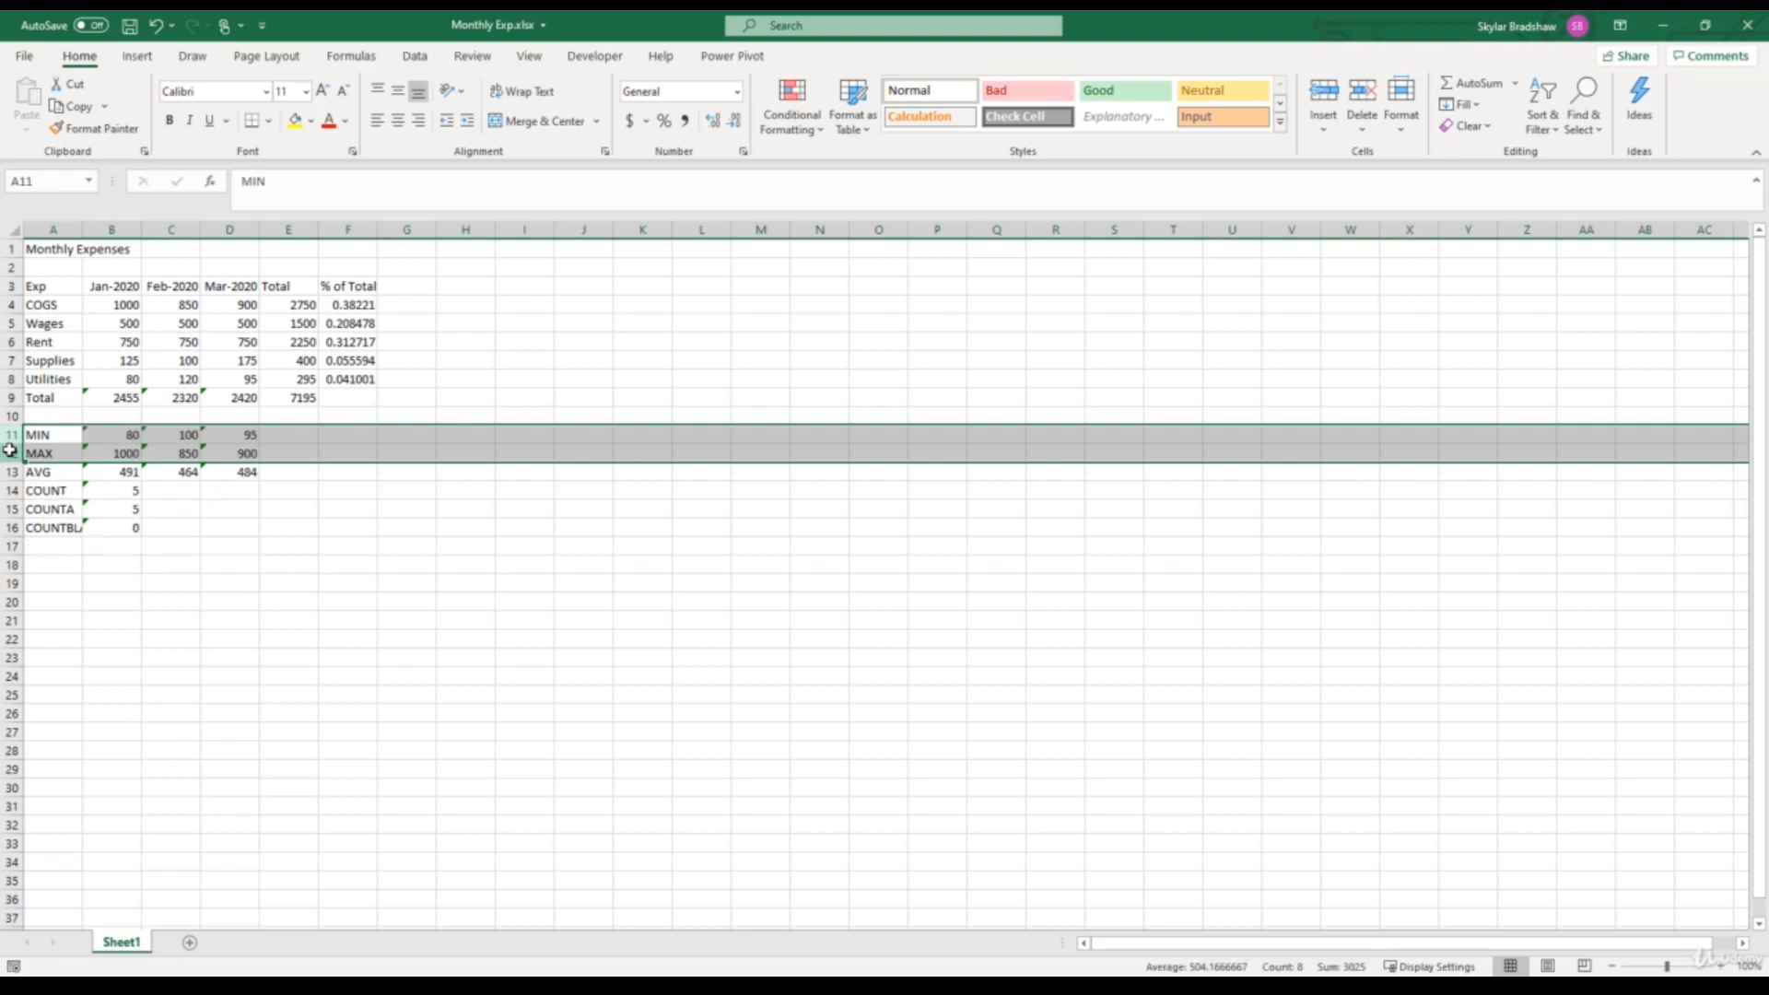